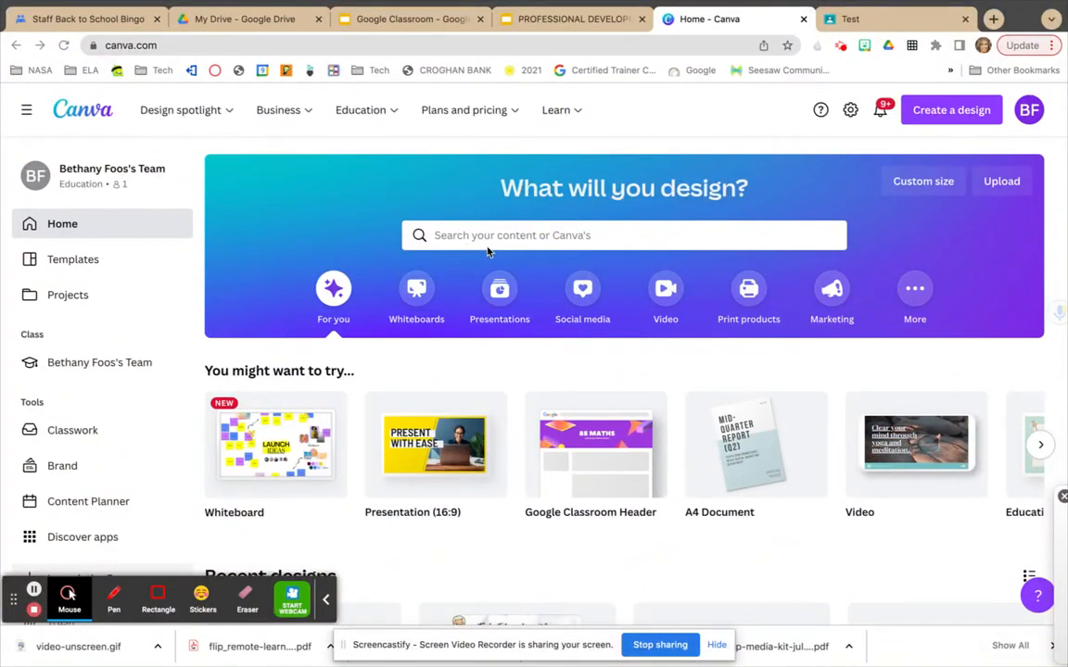
- Search the templates for "google classroom header" and open the purple "welcome" design with confetti dots for editing
left_click(571, 243)
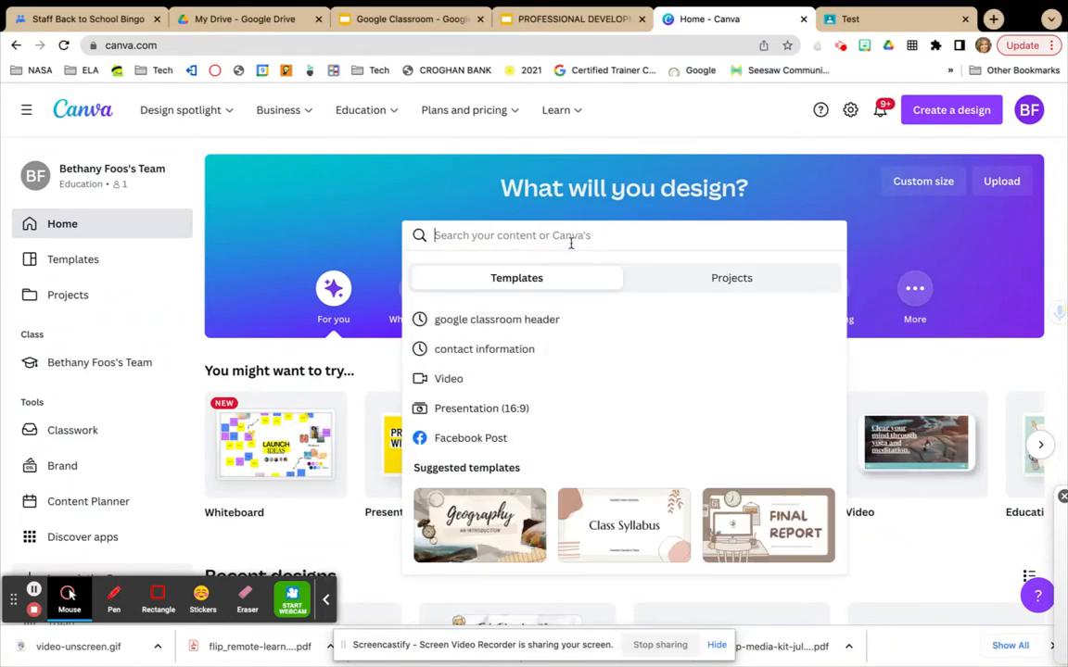
type("goog")
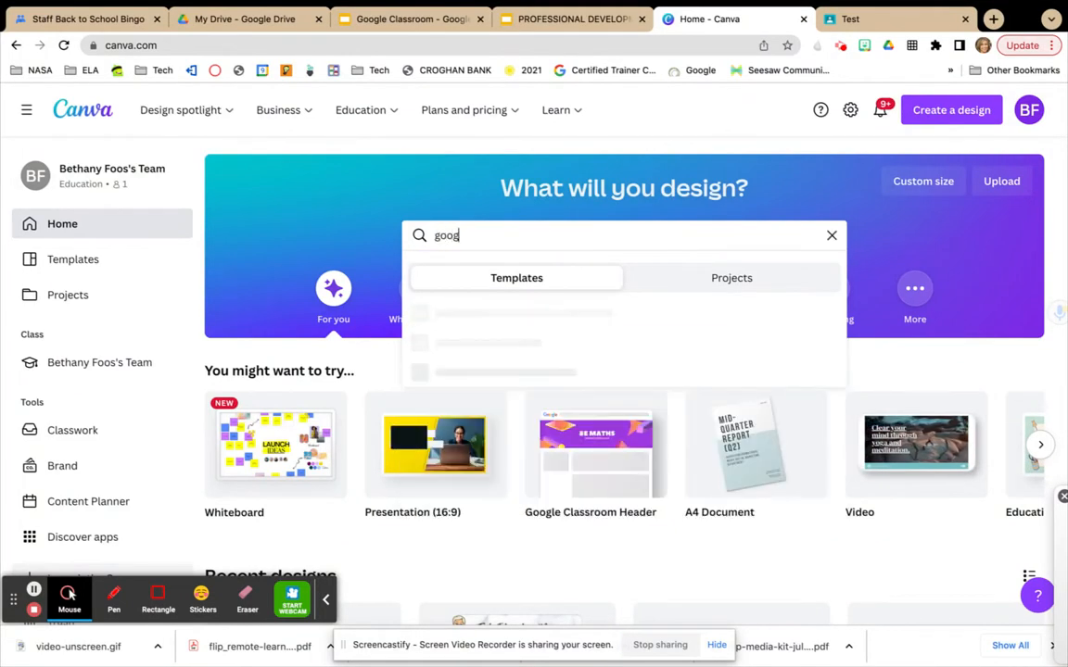
type("le classroom header")
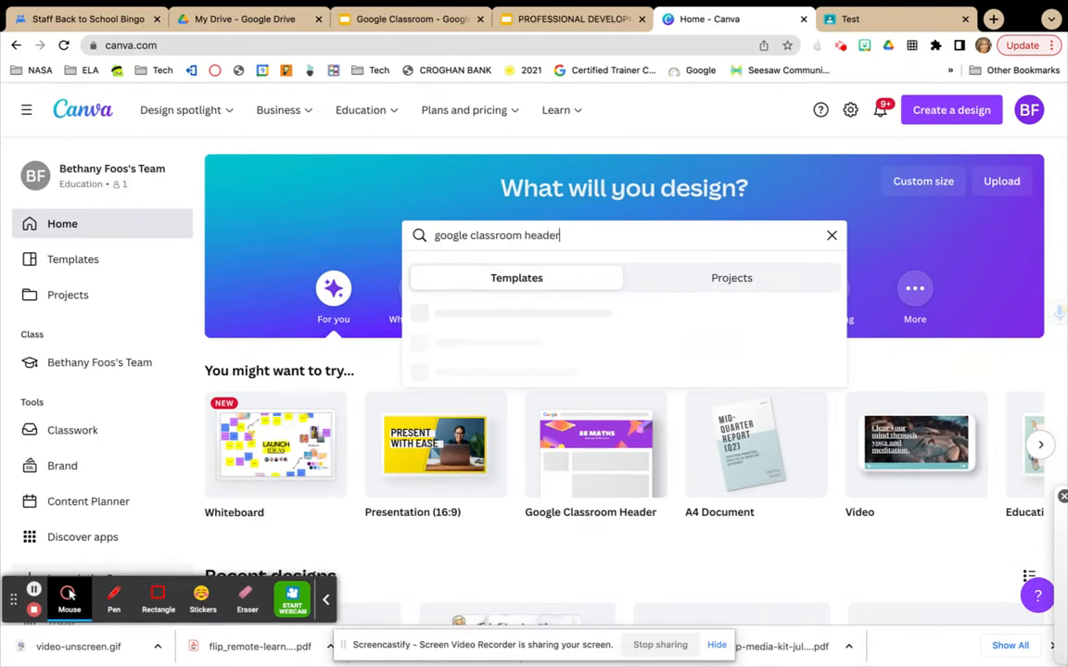
key("Return")
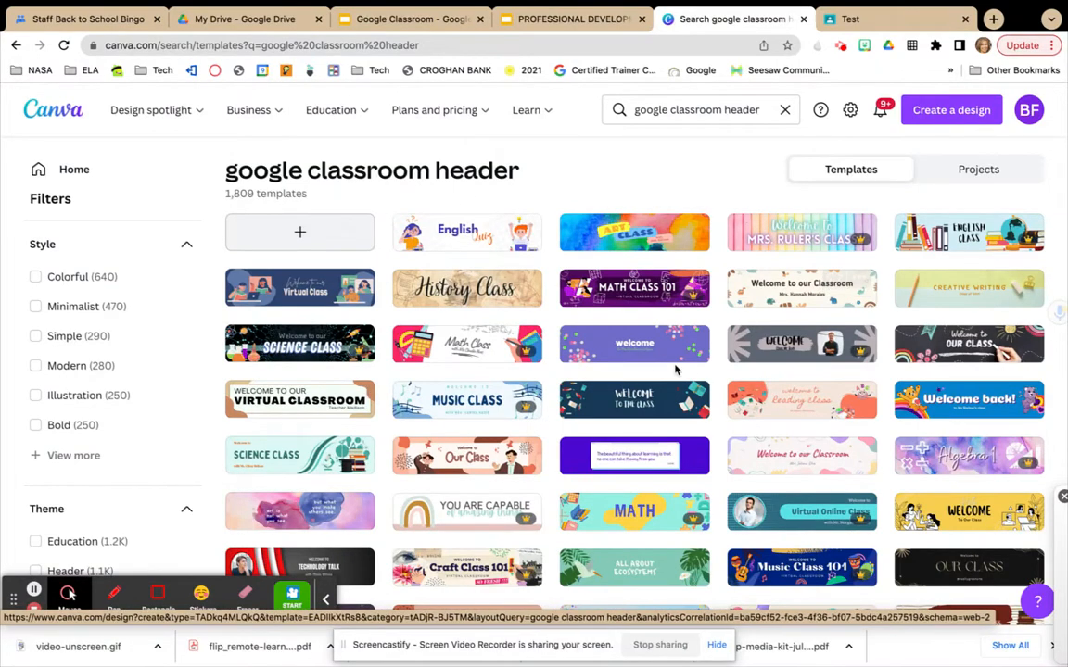
left_click(626, 351)
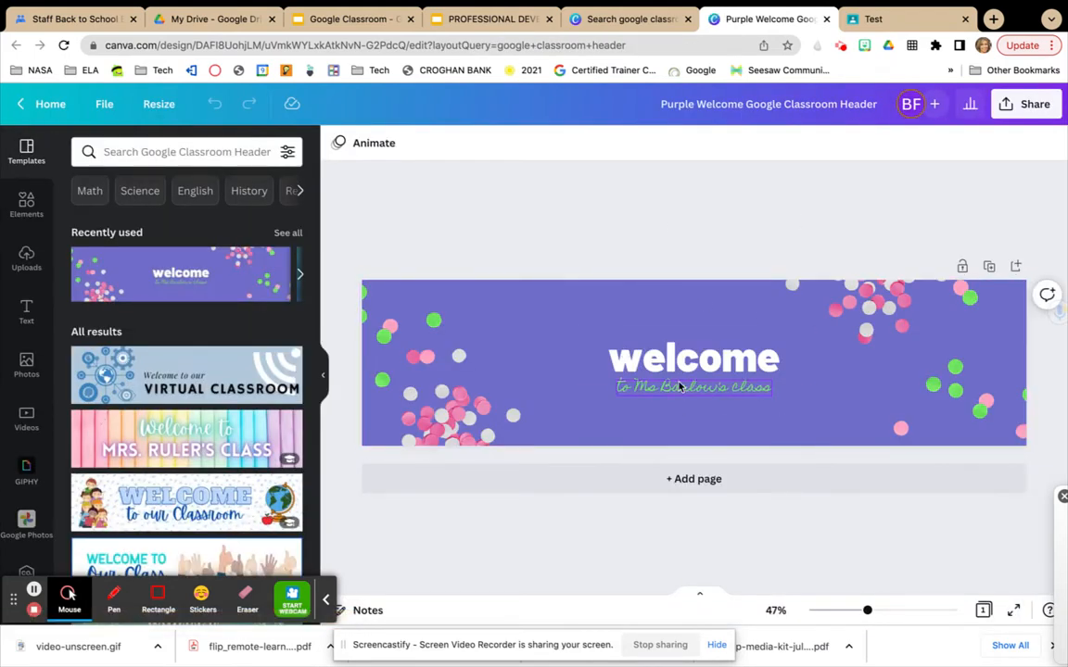
left_click(642, 326)
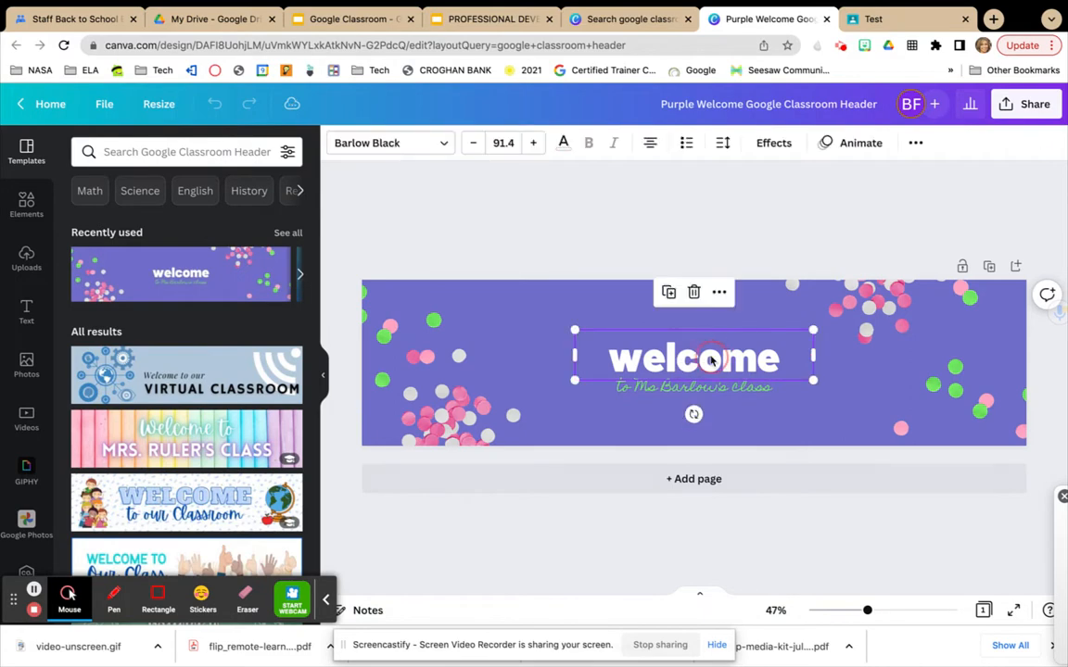
- Download the purple welcome header design as a PNG image
left_click(1031, 108)
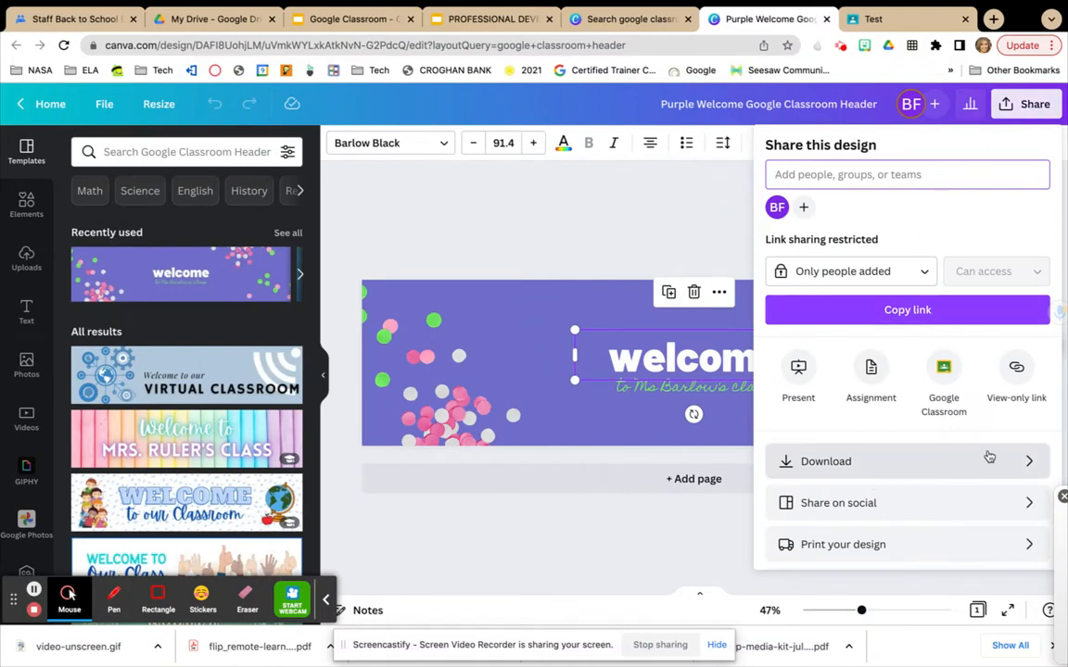
left_click(1027, 466)
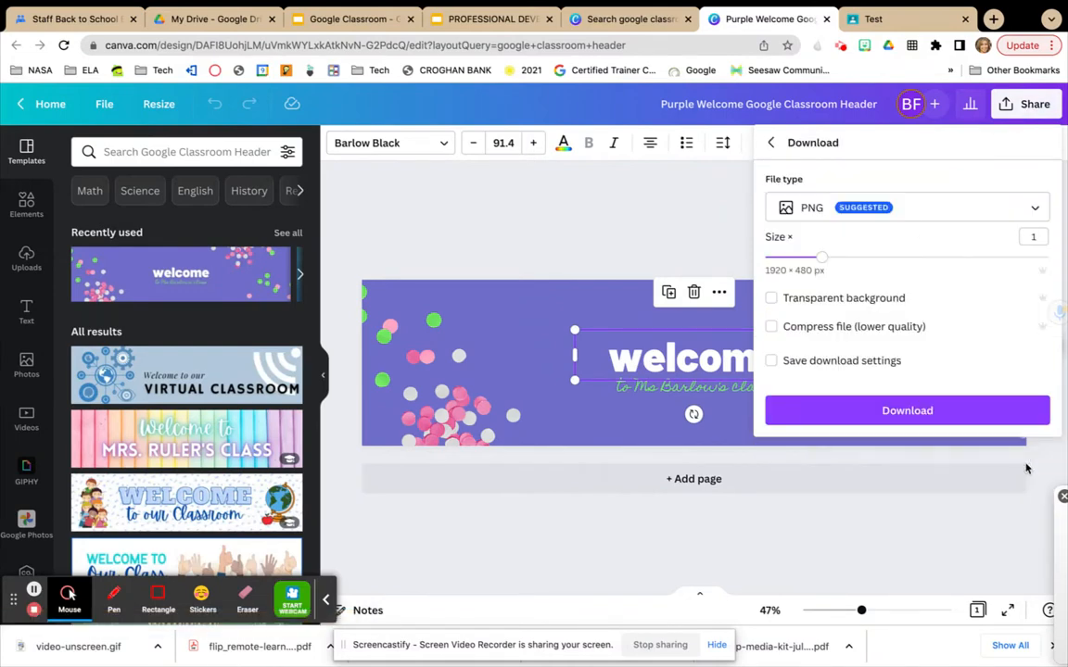
left_click(878, 211)
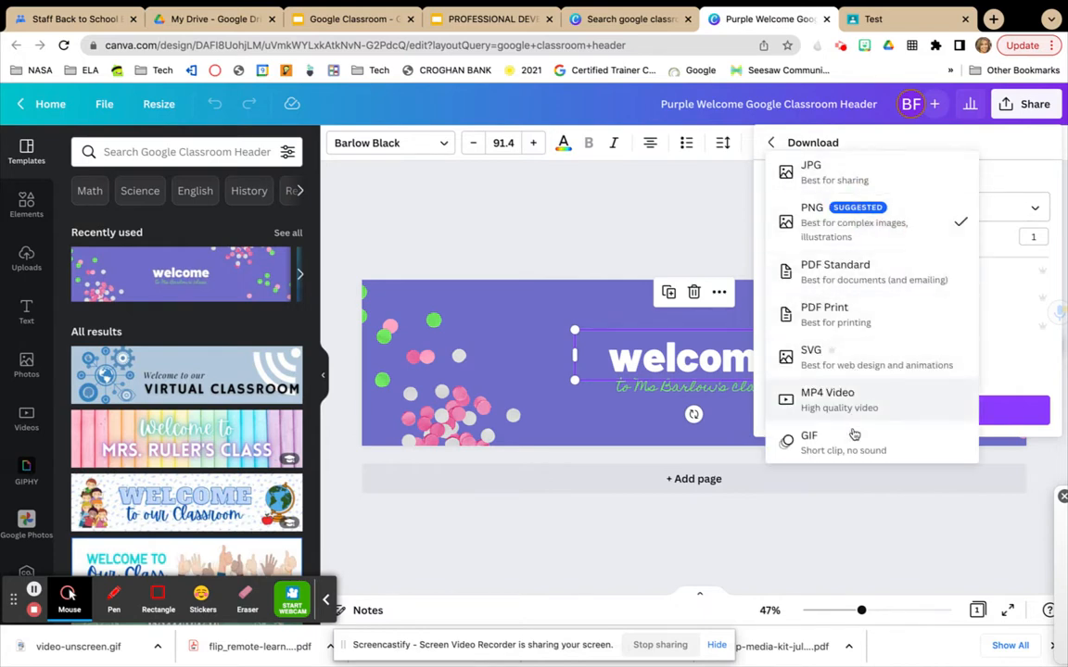
left_click(923, 226)
left_click(904, 414)
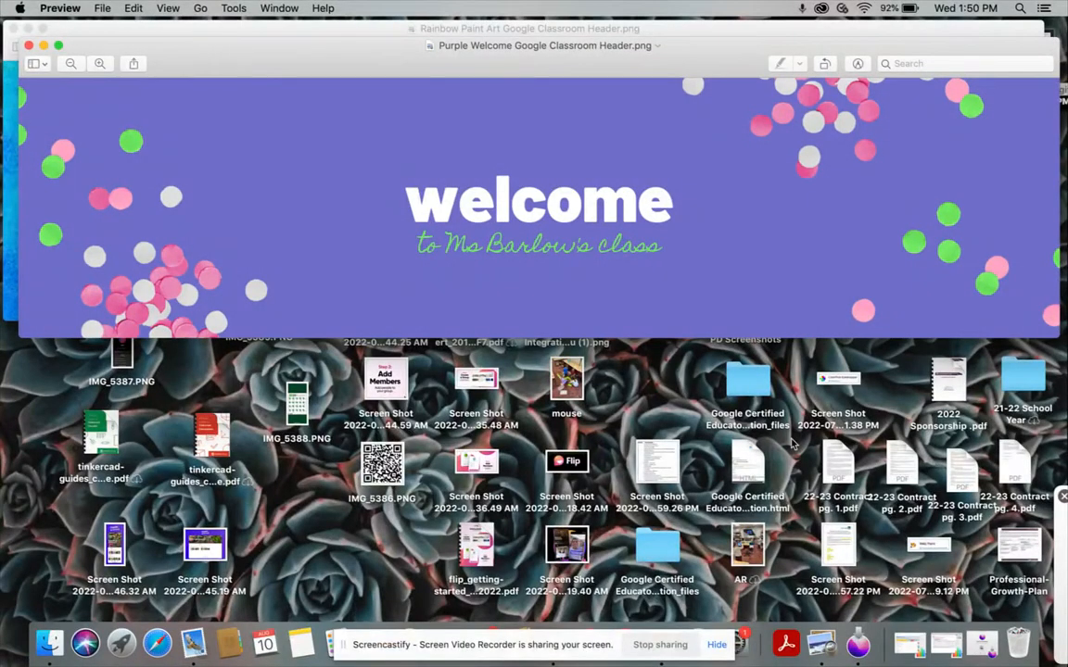
- Return to the browser and open the appearance customization of the Test class in Google Classroom
left_click(554, 649)
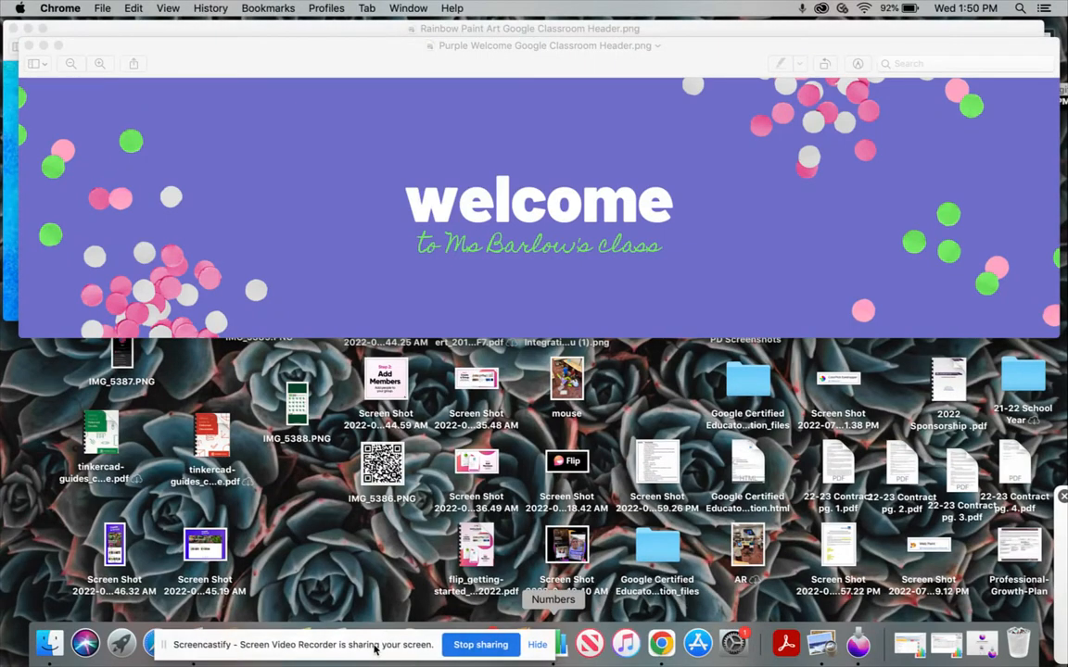
left_click(610, 644)
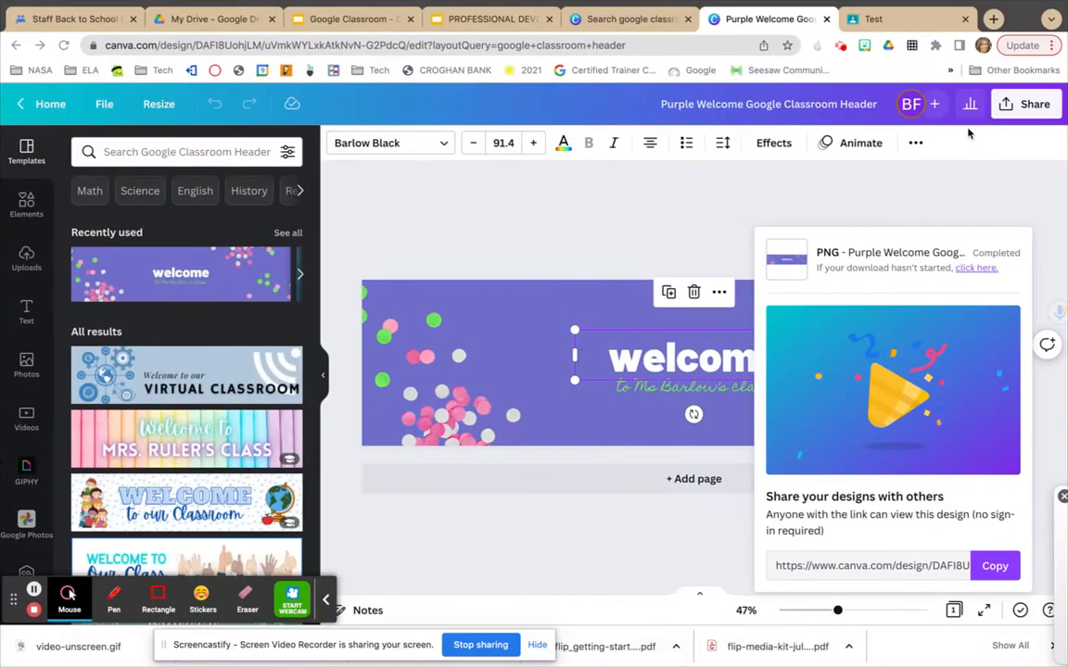
left_click(898, 21)
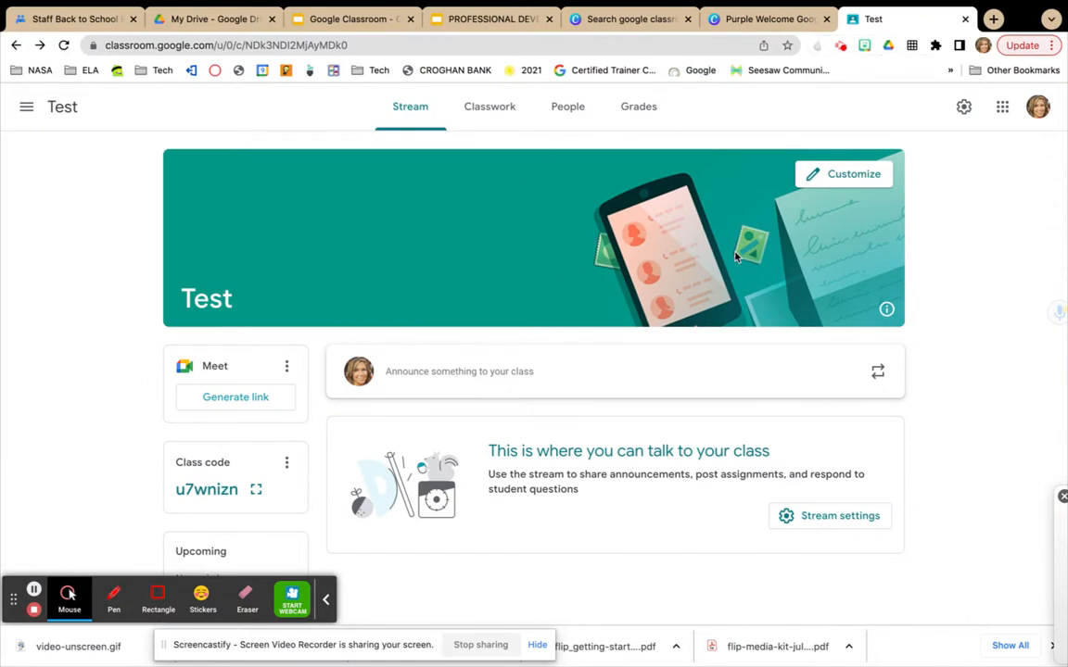
left_click(829, 176)
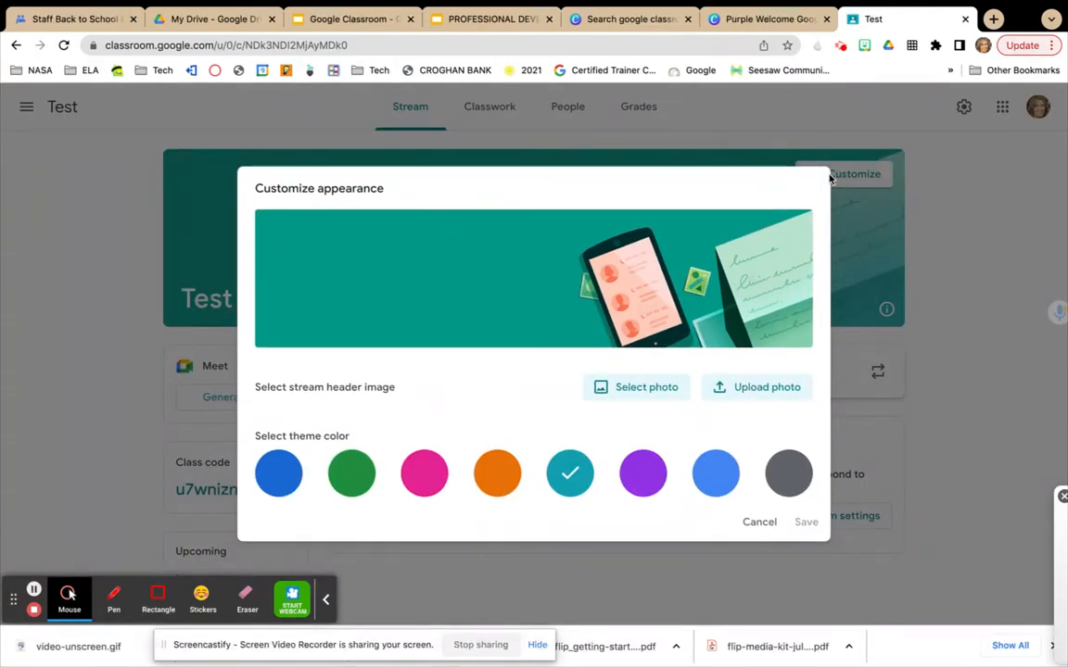
- Upload Purple Welcome Google Classroom Header.png from the computer's recent files as the stream header photo
left_click(748, 392)
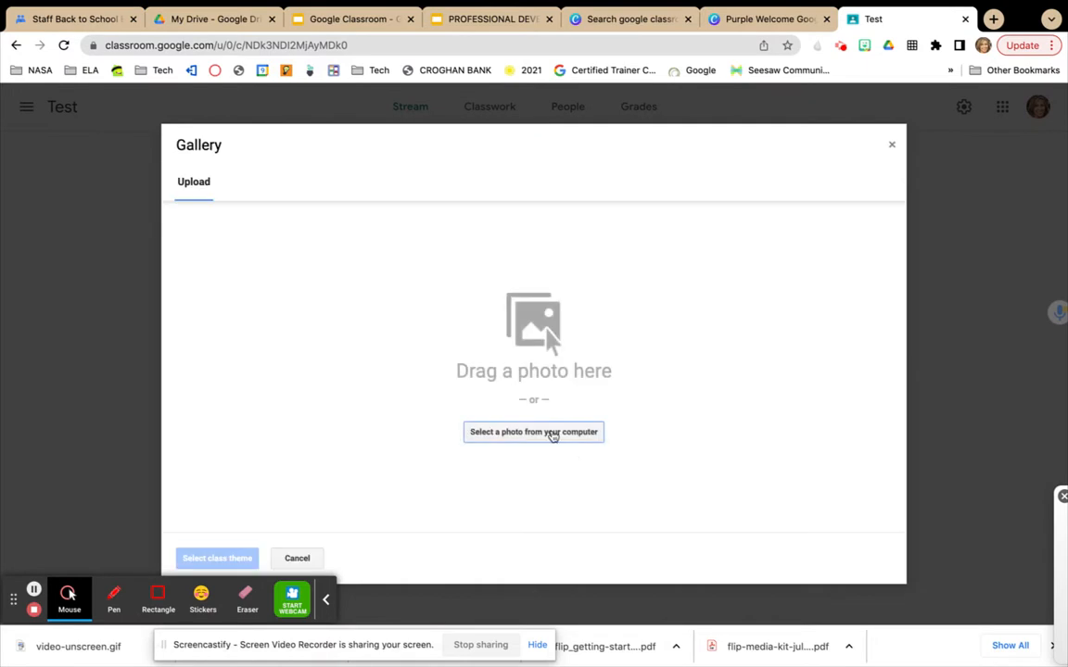
left_click(551, 433)
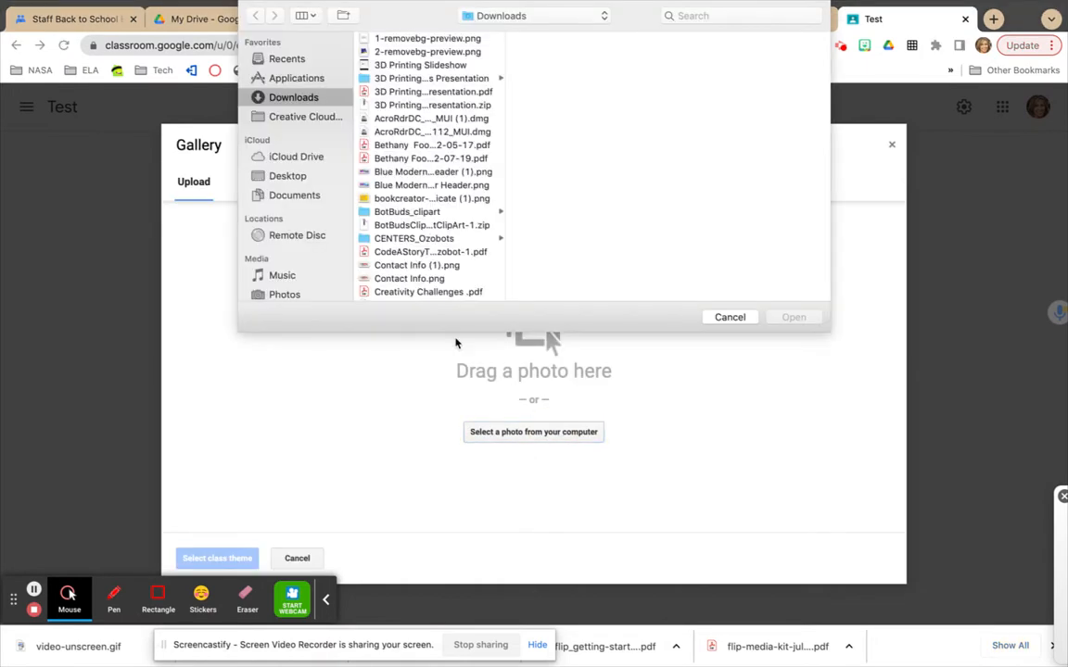
left_click(287, 58)
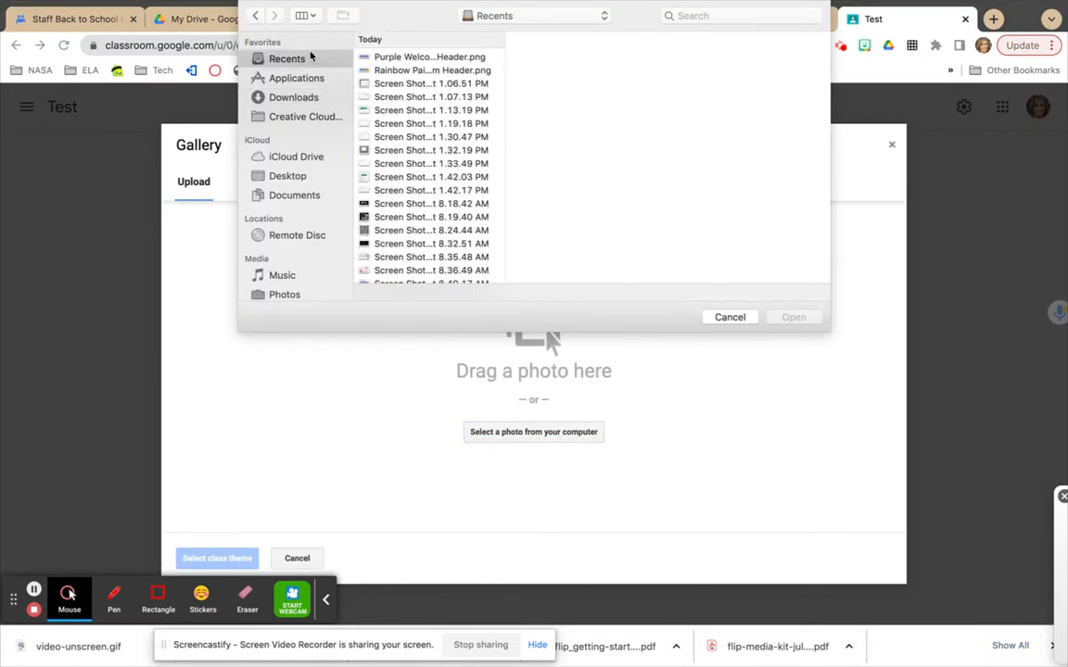
left_click(432, 58)
left_click(793, 320)
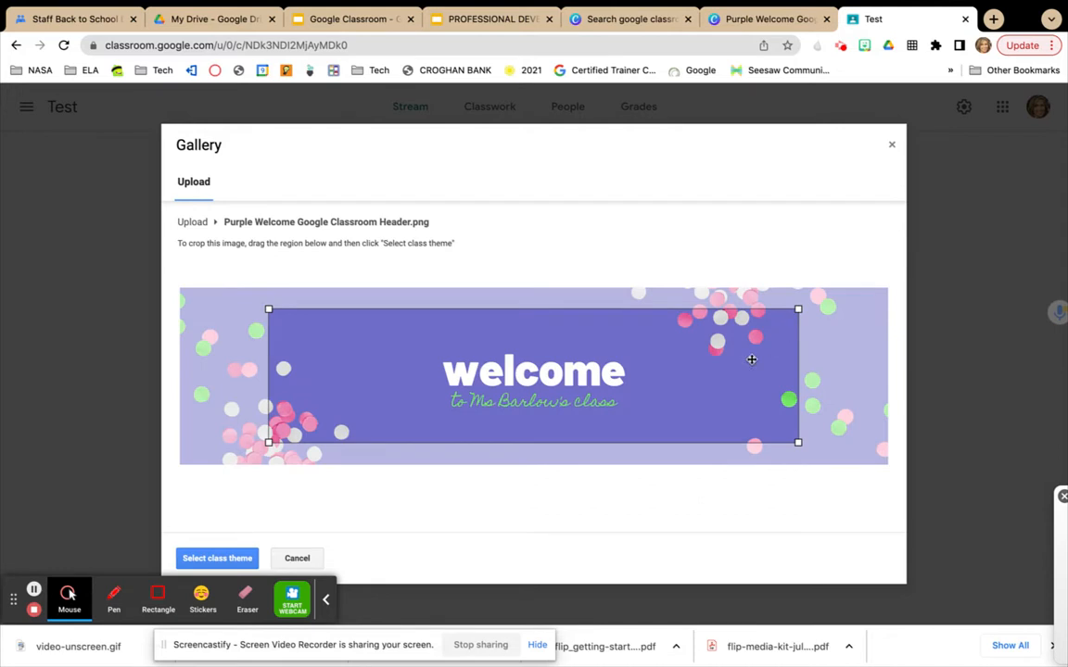
- Adjust the crop region around the welcome text, use the image as the class theme and save the customized appearance
left_click_drag(663, 375, 640, 373)
left_click_drag(249, 307, 309, 293)
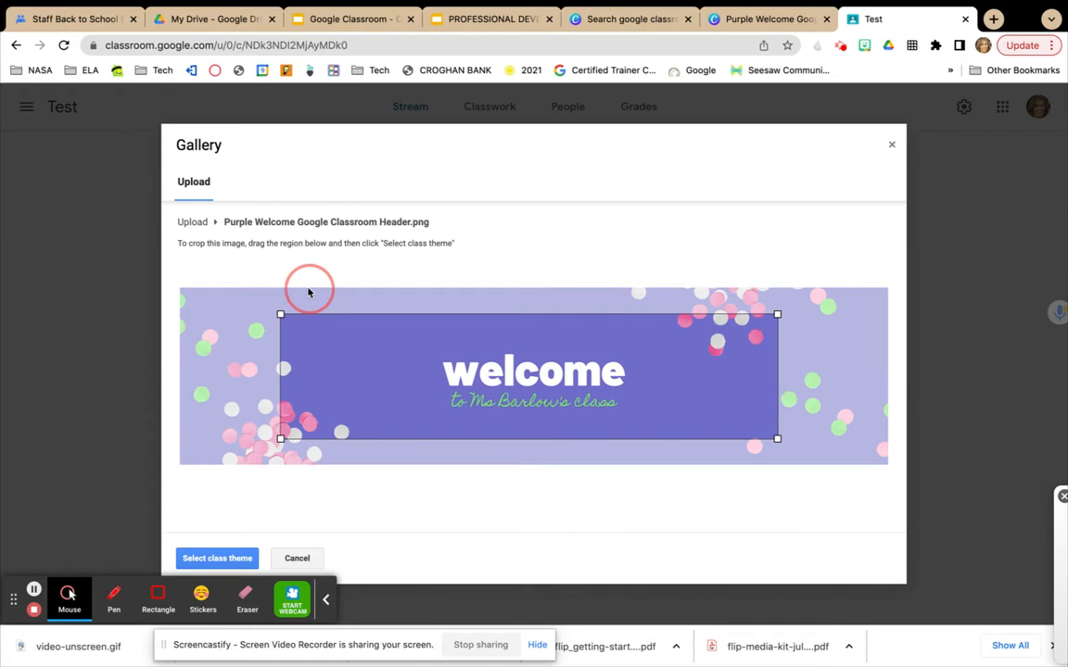
left_click_drag(648, 350, 654, 347)
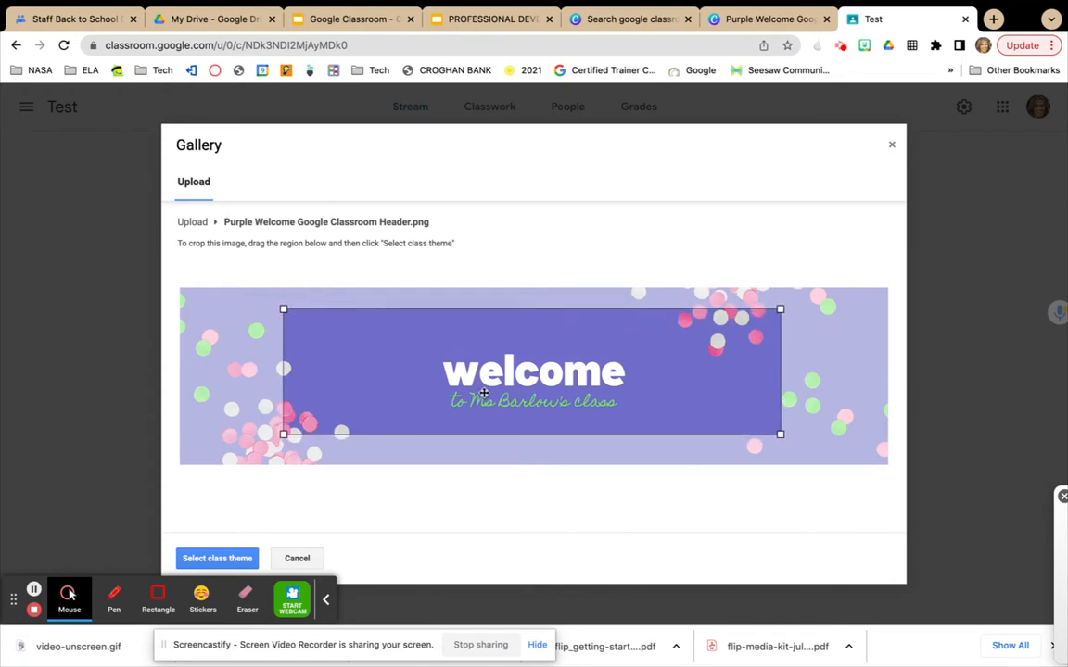
left_click(234, 559)
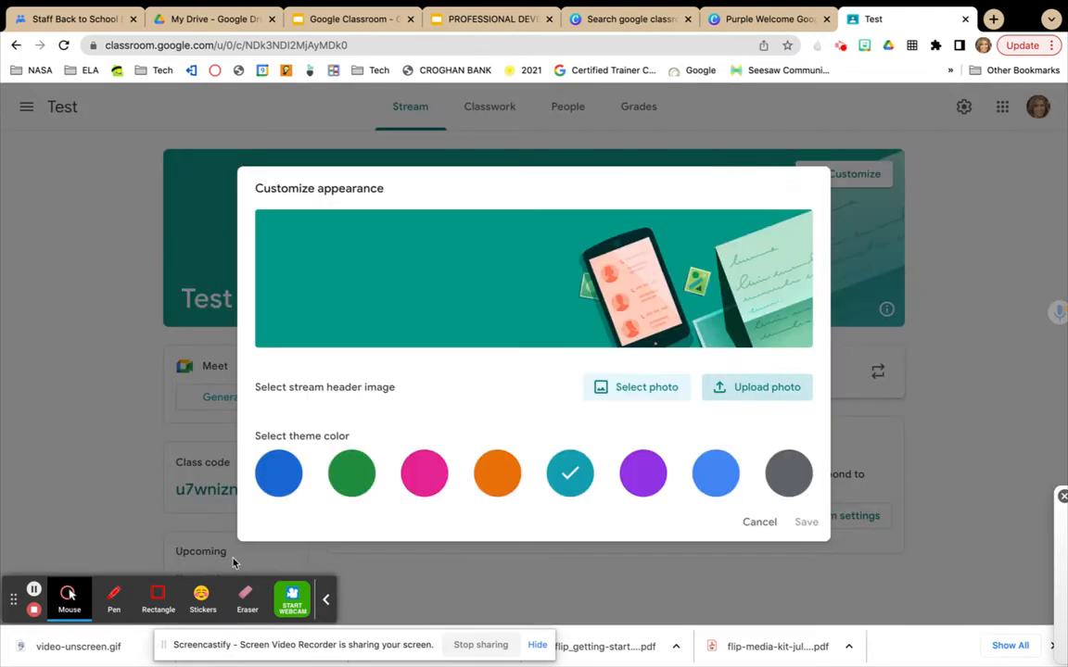
left_click(805, 523)
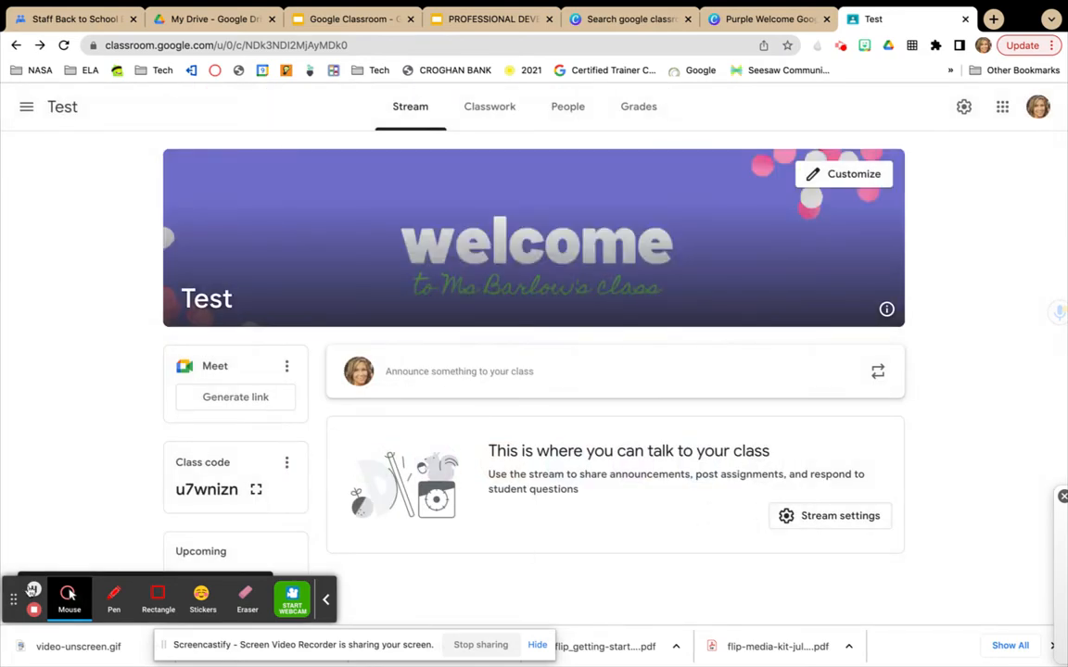
left_click(34, 590)
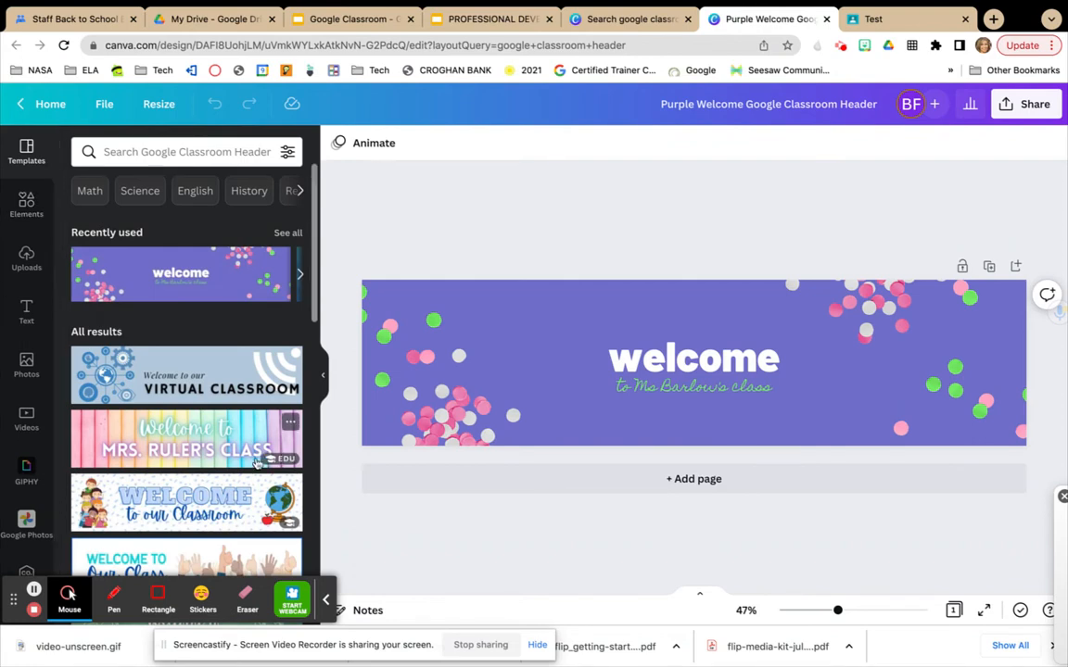
- Search the Canva design elements for "animation" and look through the matching graphics
left_click(27, 209)
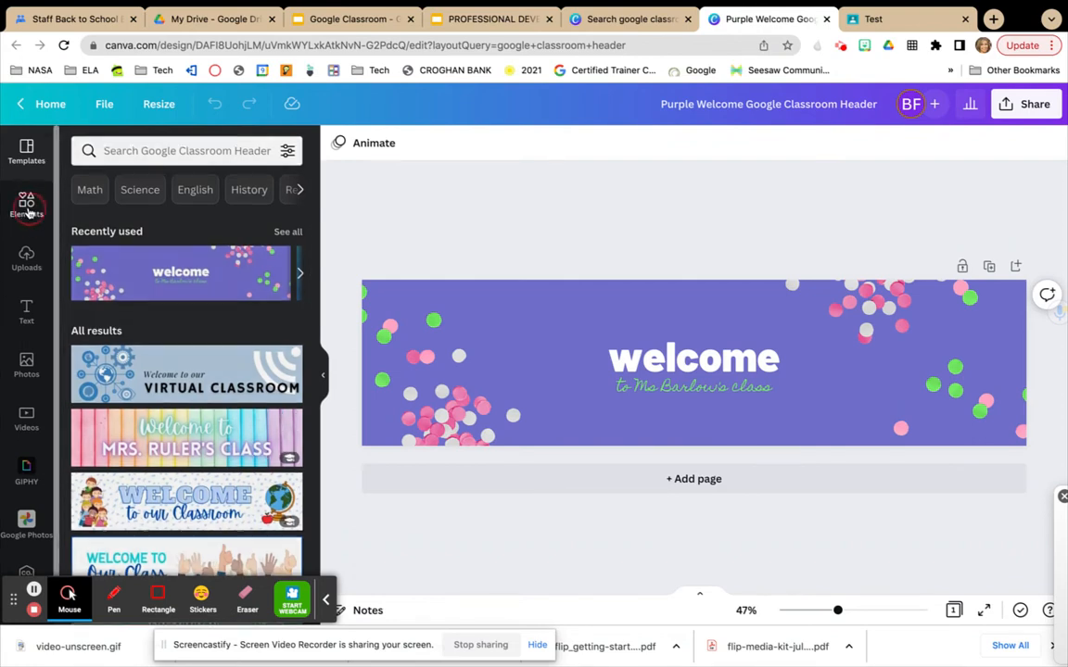
left_click(179, 152)
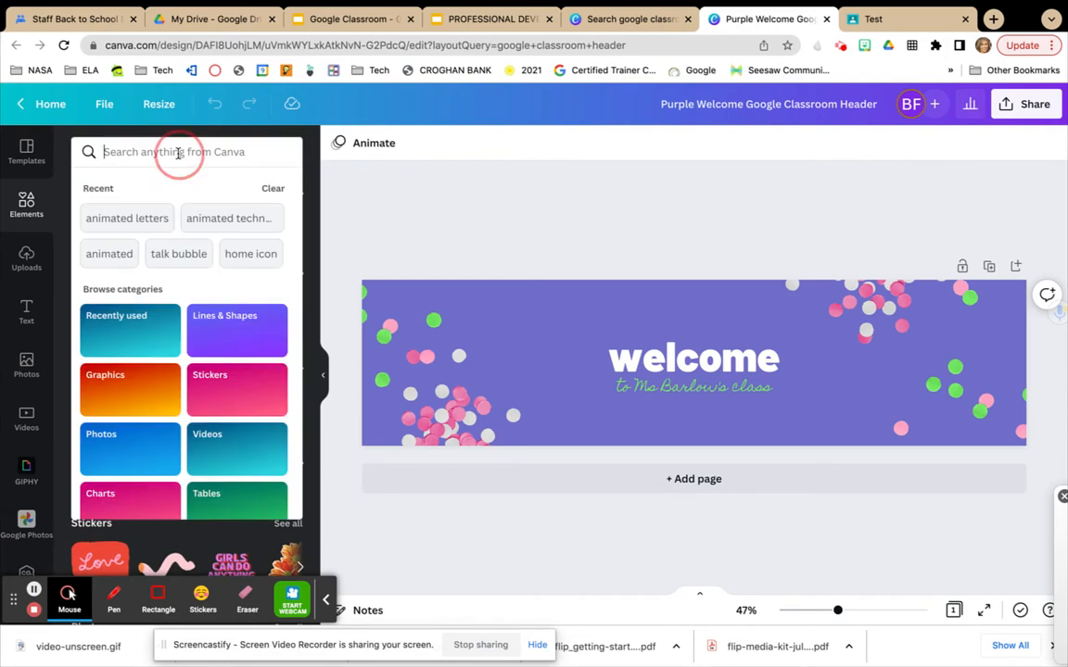
type("ani")
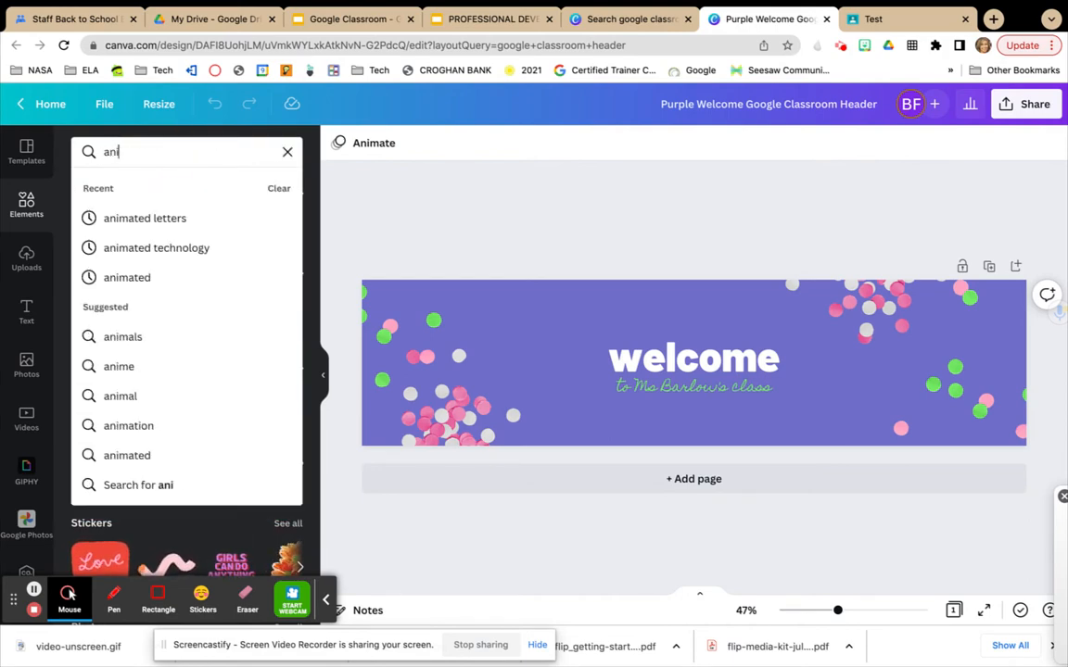
type("mation")
key("Return")
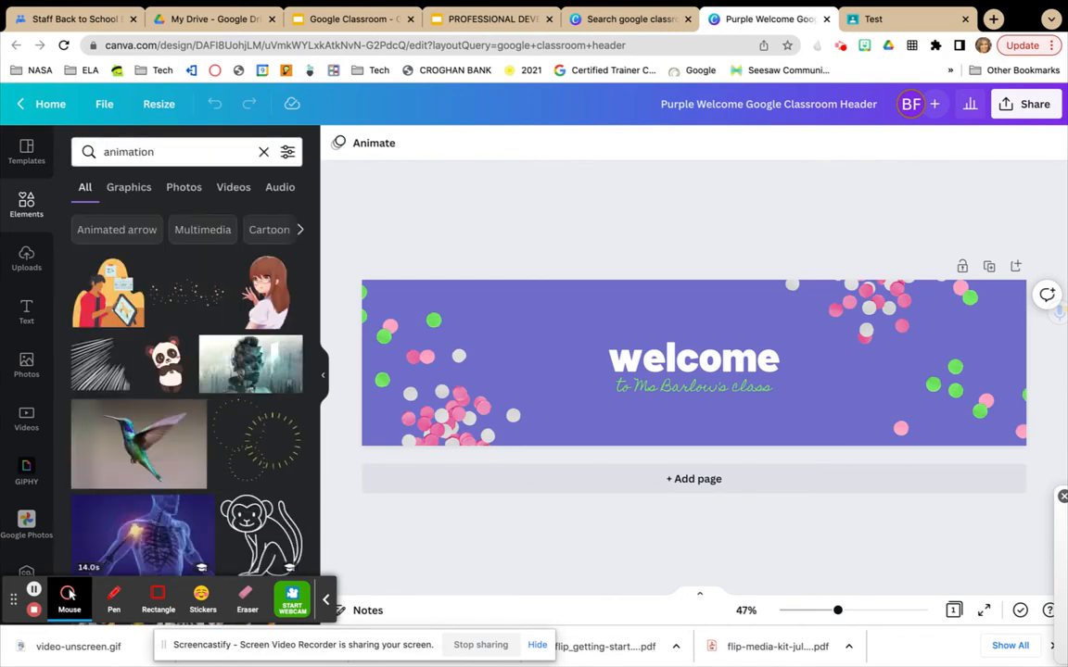
scroll(186, 390, "down", 5)
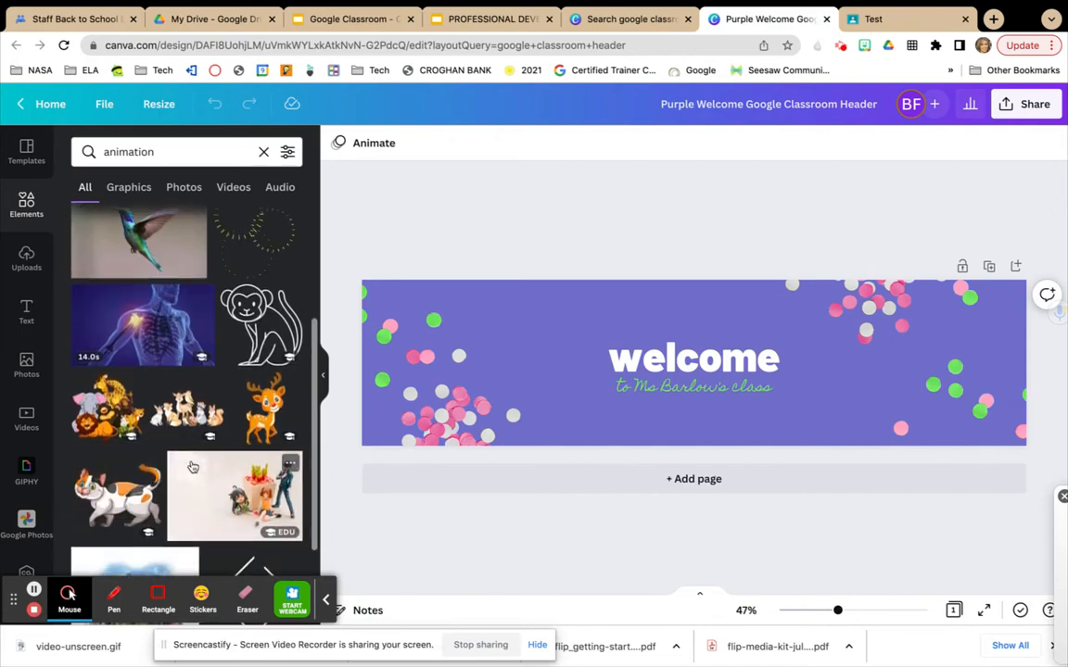
scroll(192, 466, "down", 2)
scroll(186, 370, "up", 10)
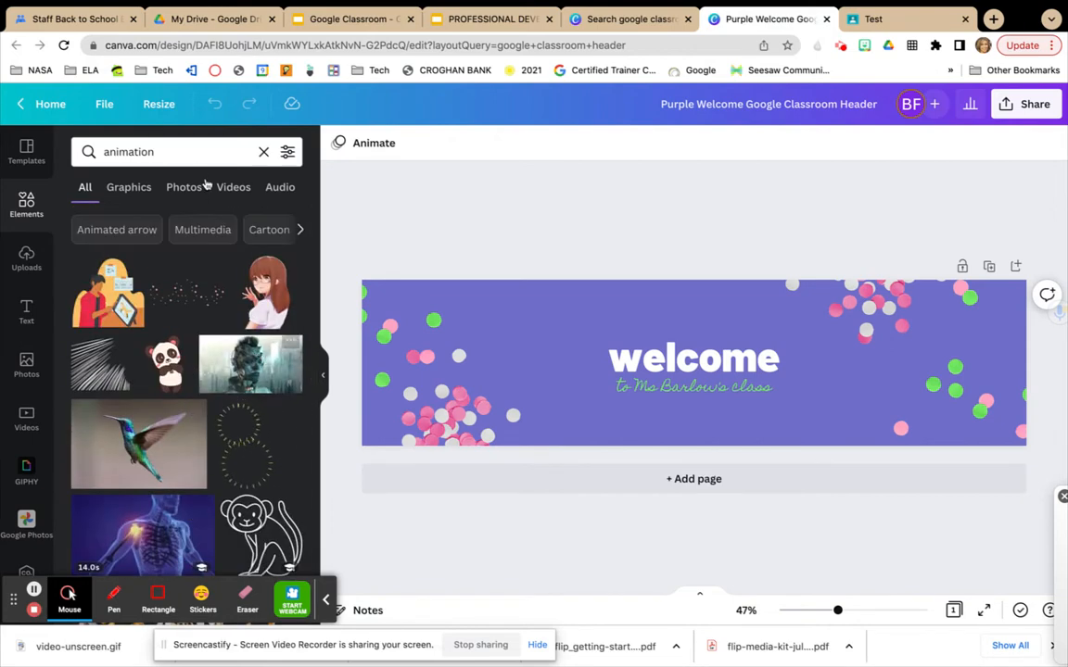
- Change the element search to "animated arrows"
left_click(177, 154)
key("BackSpace")
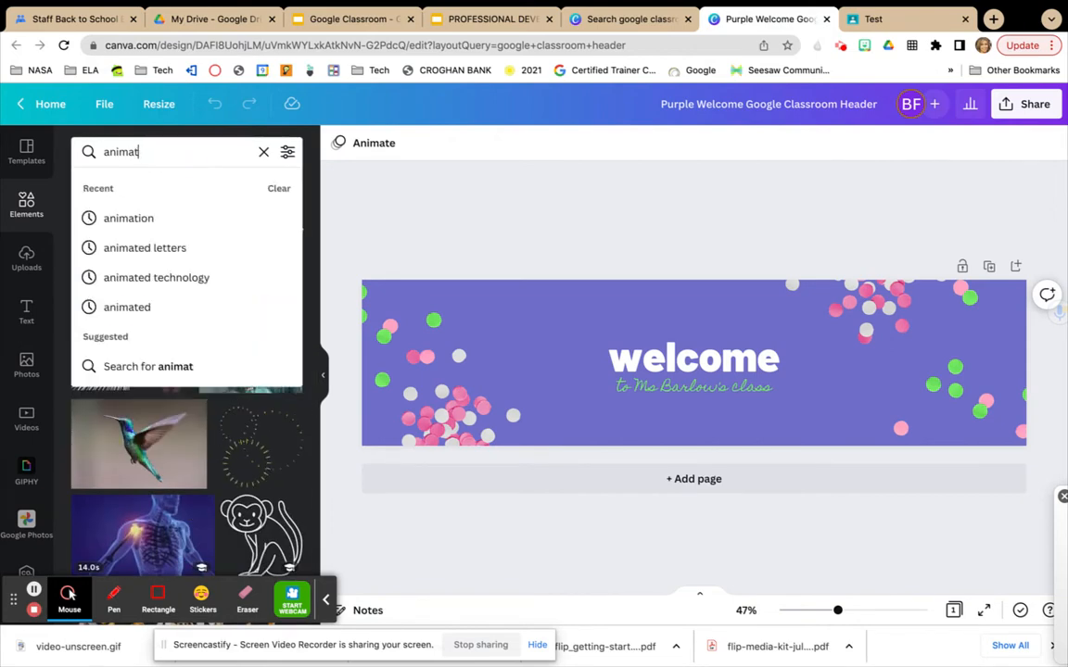
type("ed ")
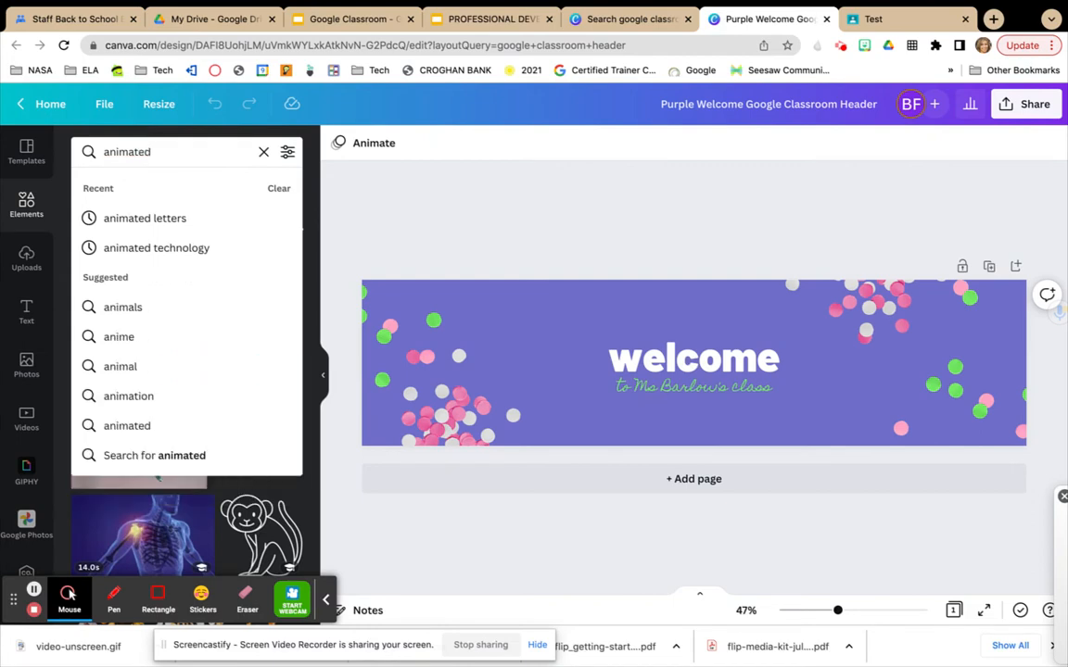
type("arrows")
key("Return")
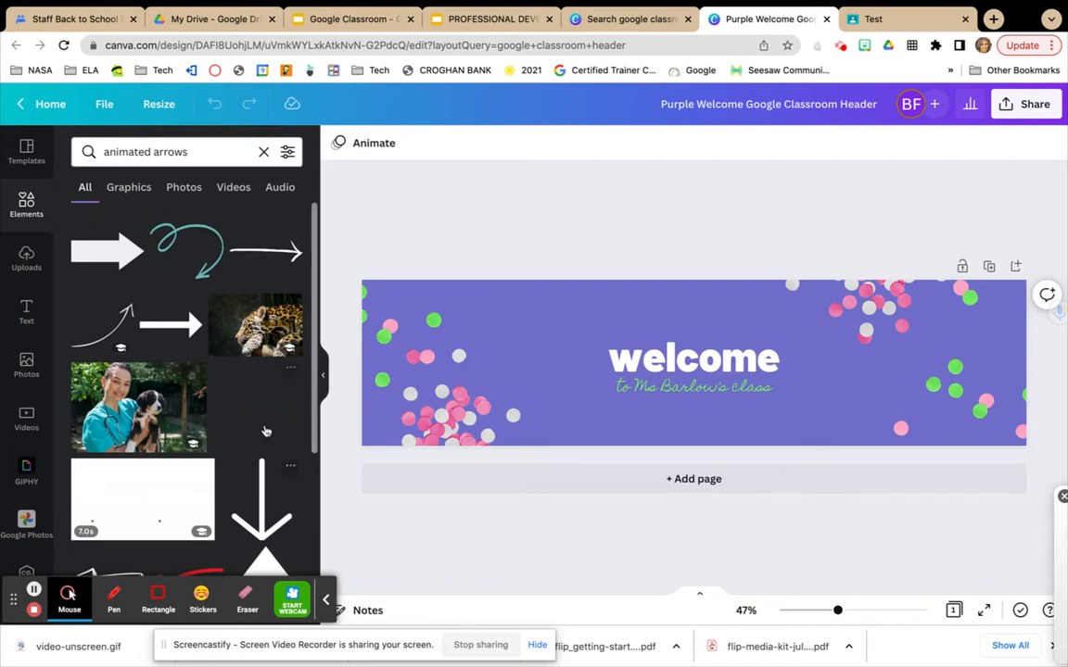
- Add the animated white mouse-pointer graphic to the header and place it over the confetti left of the welcome text
scroll(257, 465, "down", 5)
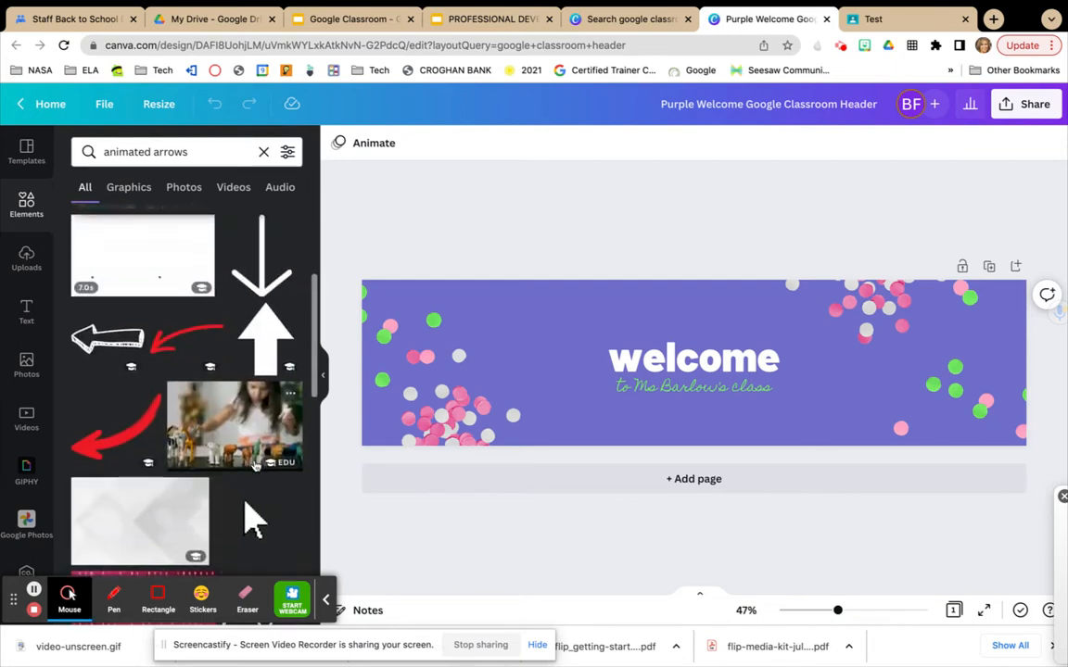
left_click(256, 535)
left_click(721, 335)
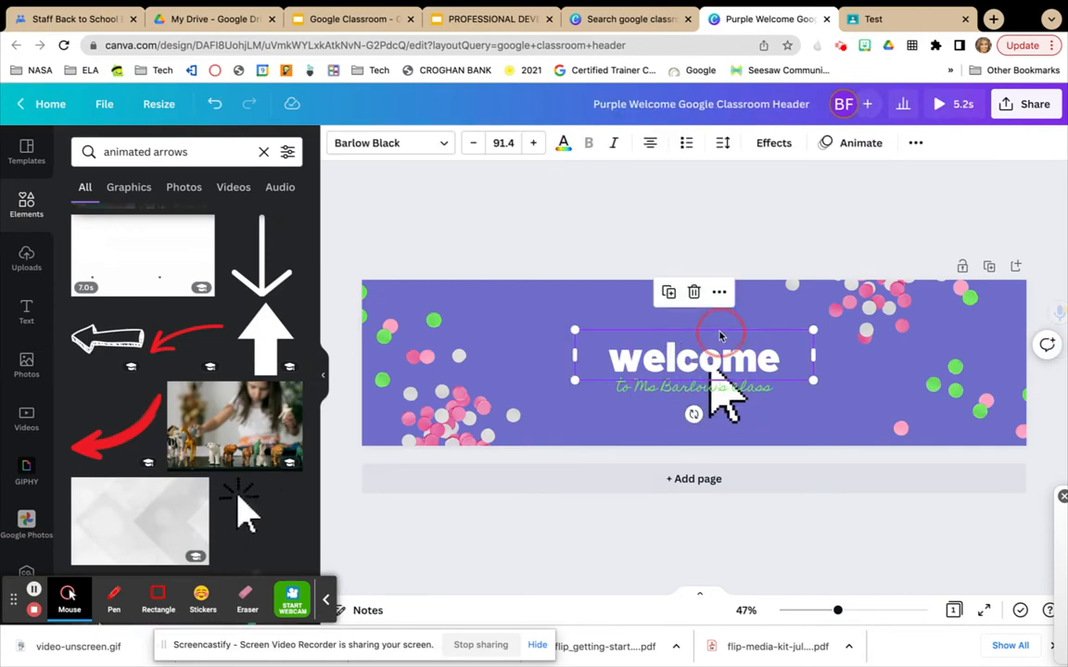
left_click_drag(723, 414, 483, 394)
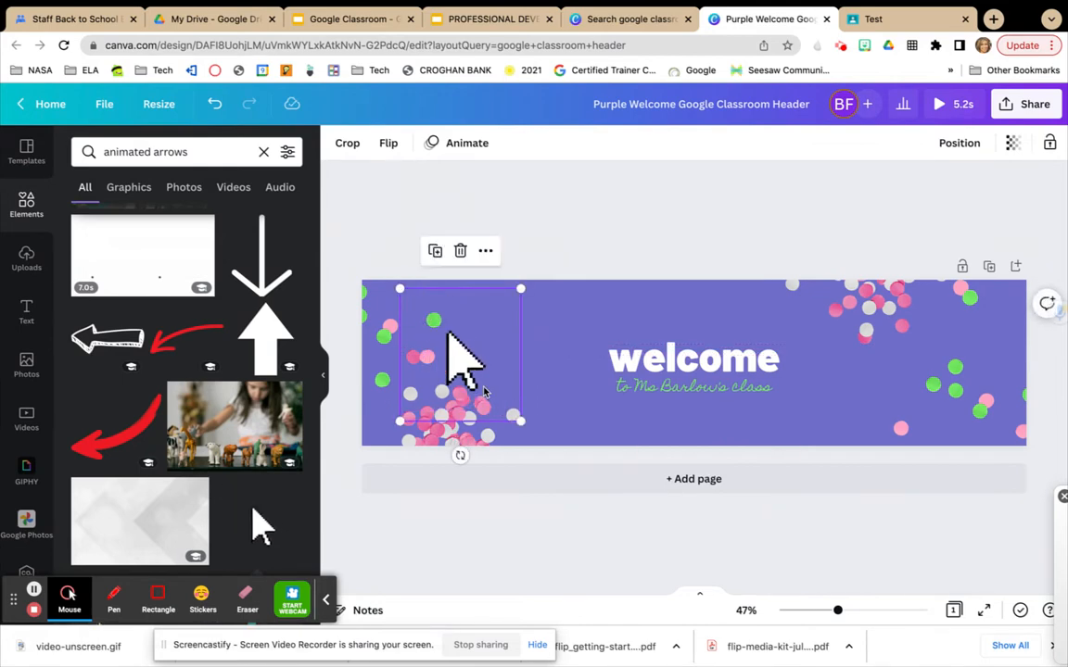
- Change the design element search to "animated letters"
left_click(203, 153)
key("BackSpace")
key("BackSpace")
key("BackSpace")
key("BackSpace")
key("BackSpace")
key("BackSpace")
key("BackSpace")
type("letters")
key("Return")
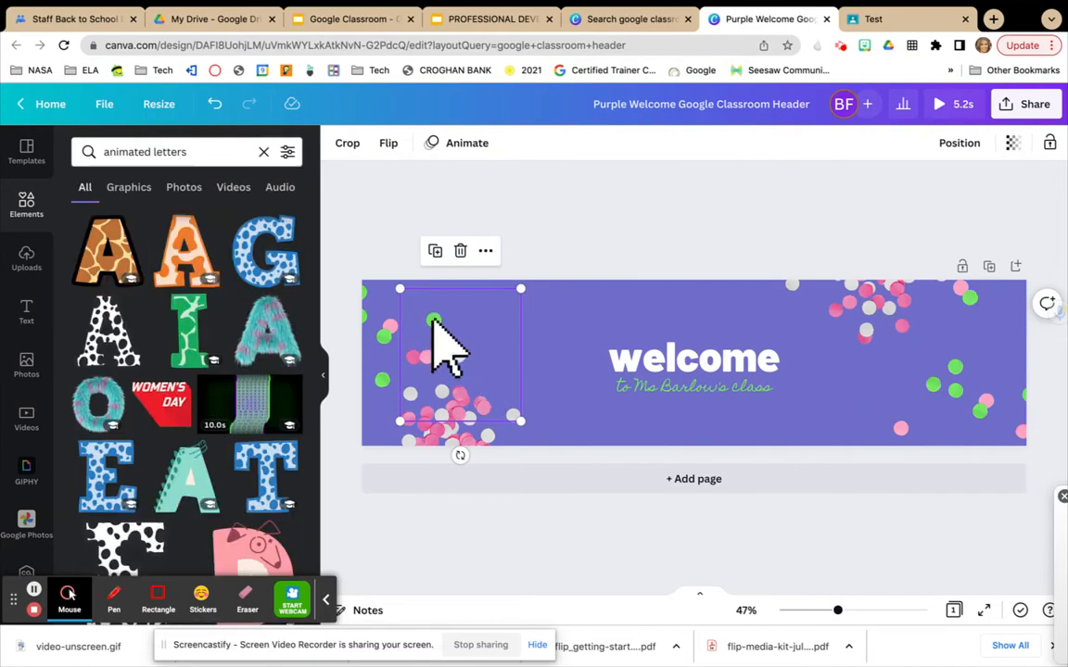
- Add the letter N graphic on torn pink paper to the header and place it over the confetti right of the welcome text
scroll(166, 437, "down", 6)
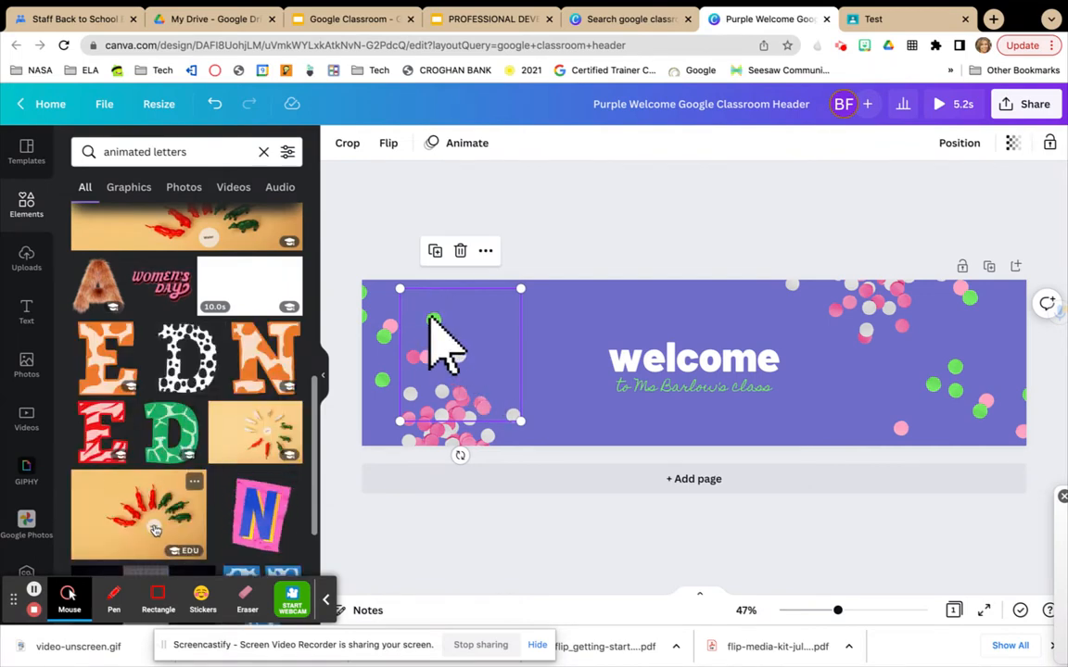
scroll(154, 530, "down", 3)
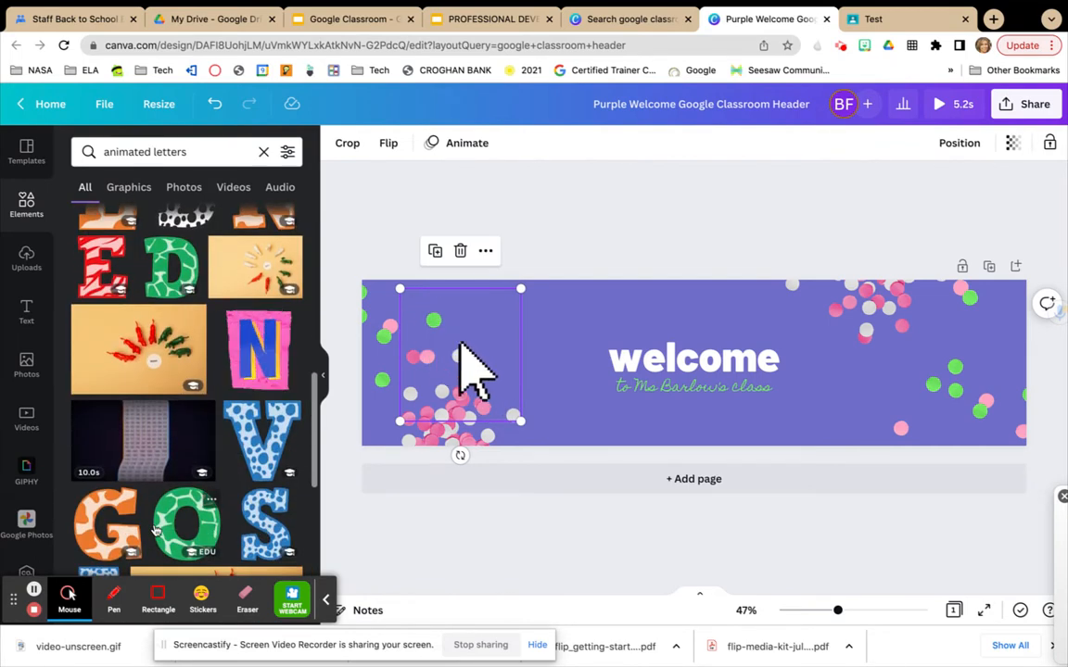
left_click(276, 345)
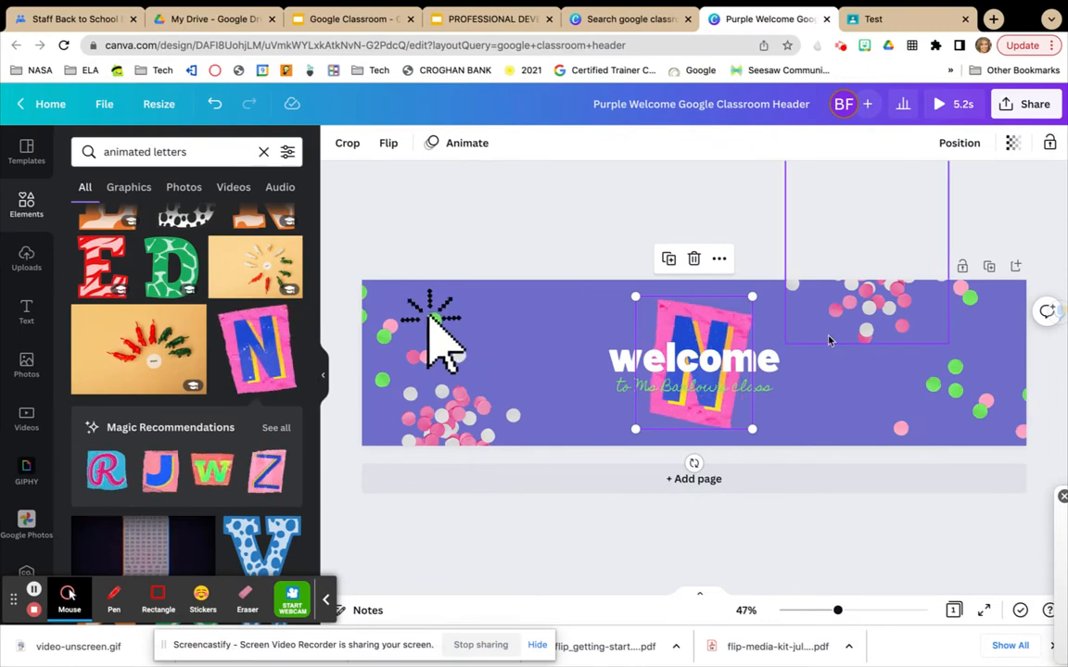
left_click_drag(710, 329, 936, 329)
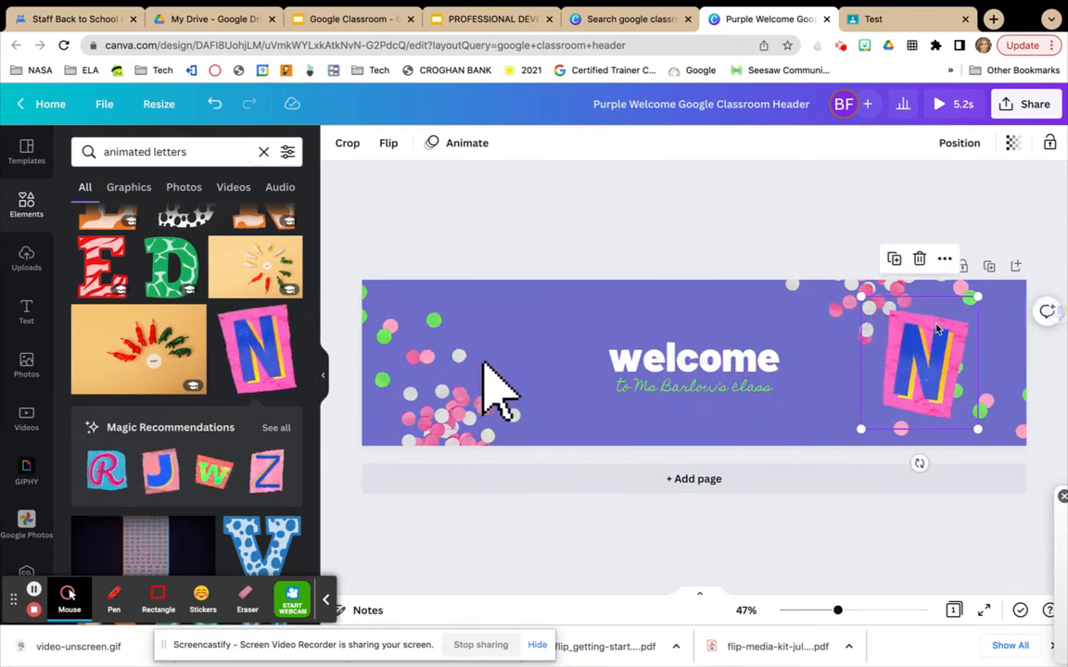
left_click(710, 183)
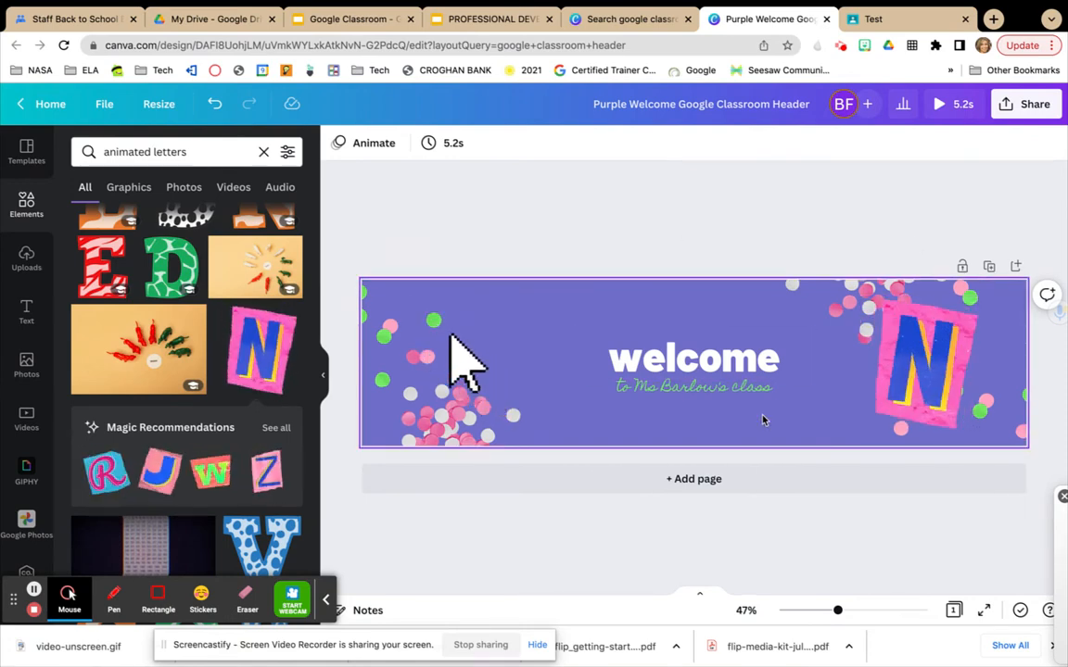
- Download the header design as a GIF
left_click(1027, 106)
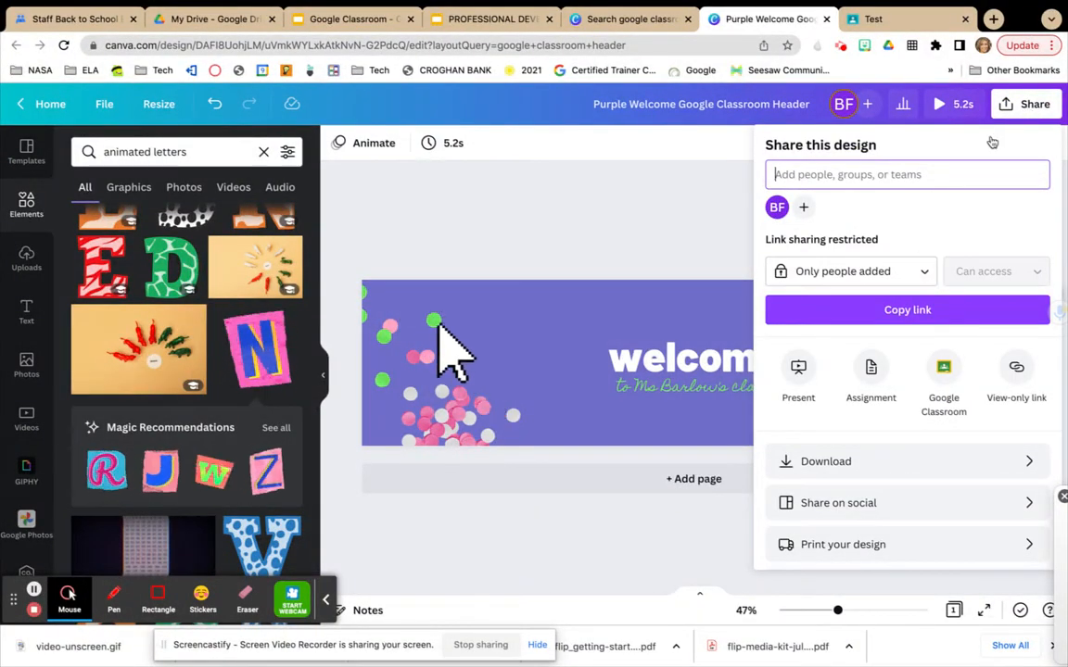
left_click(1027, 462)
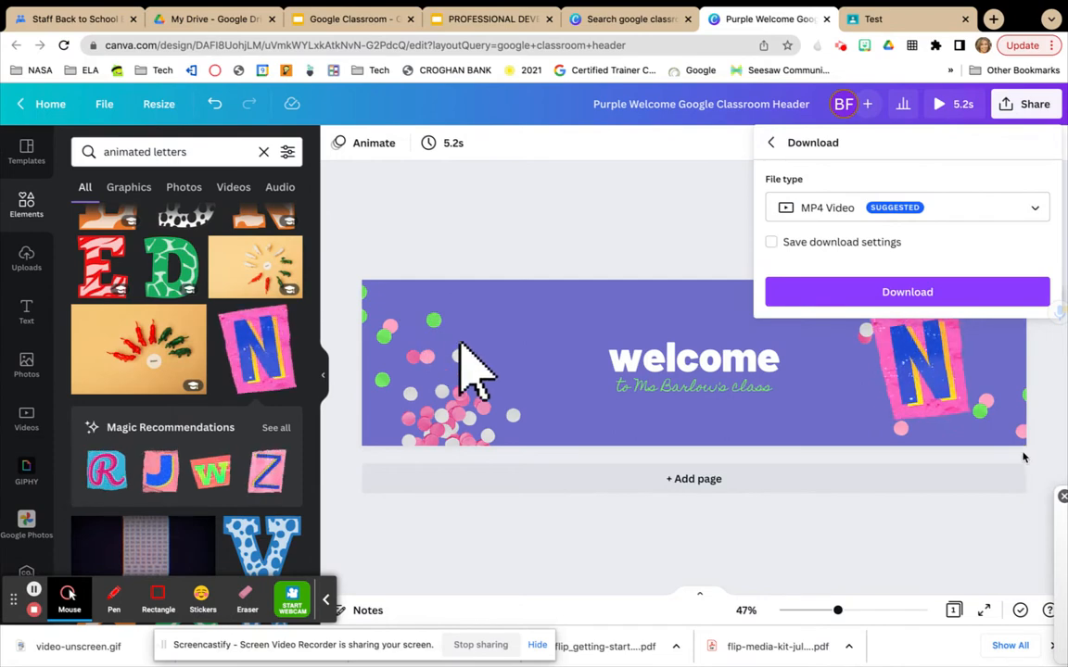
left_click(965, 212)
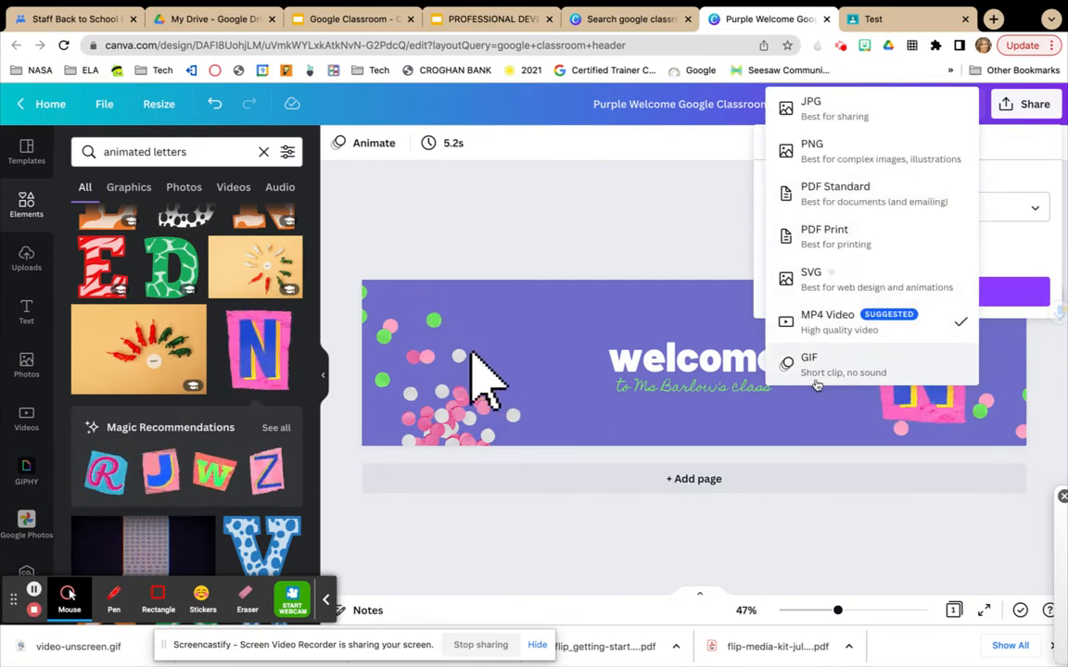
left_click(846, 366)
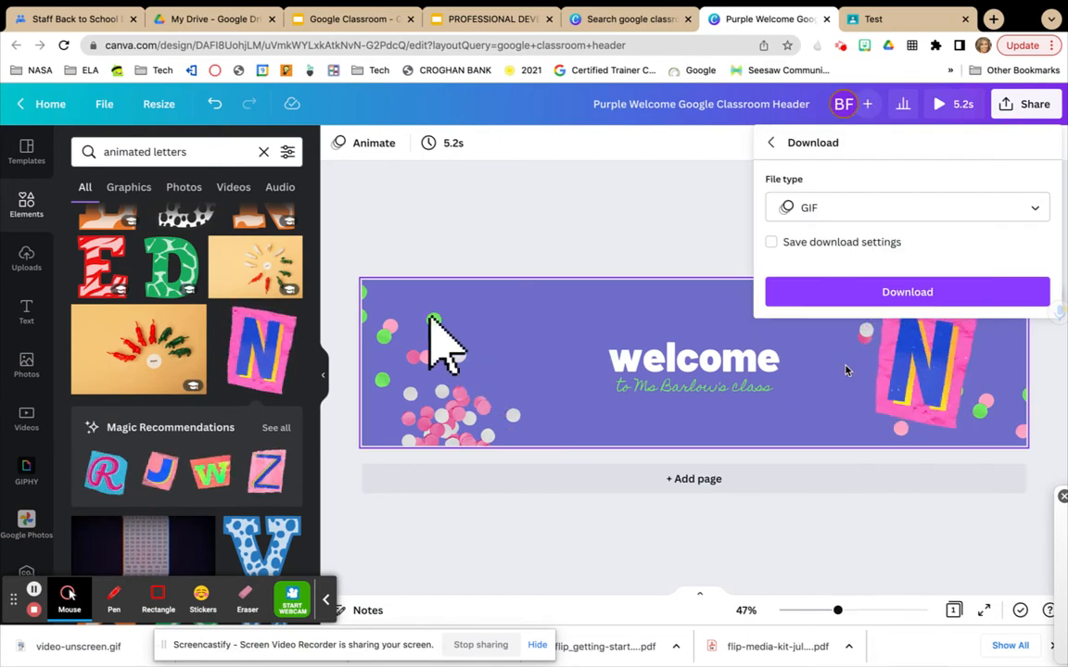
left_click(925, 302)
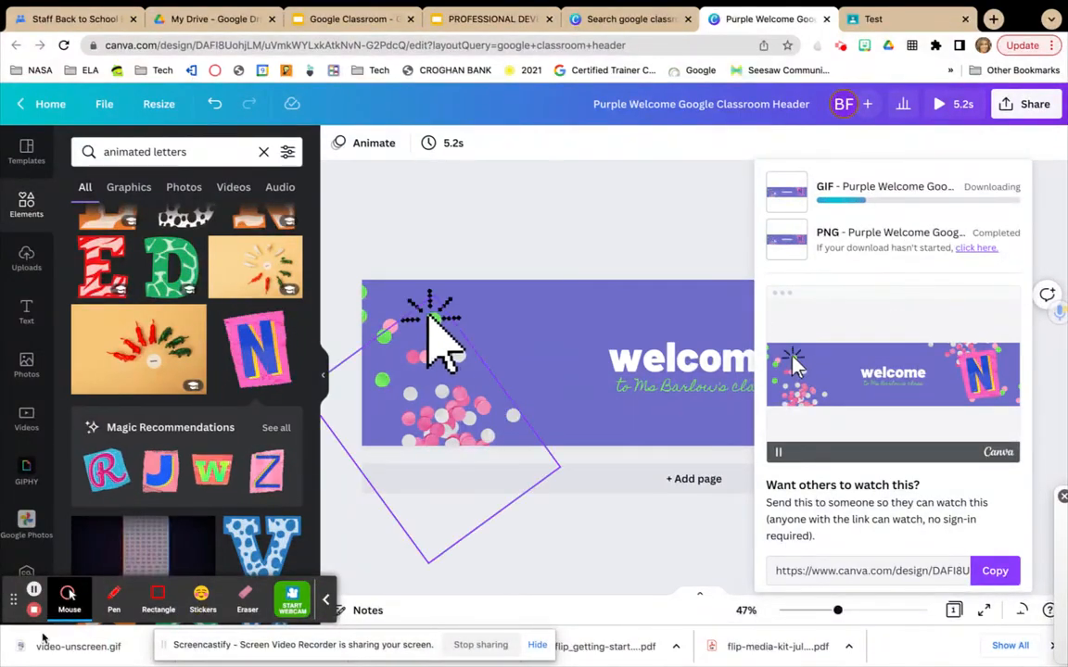
left_click_drag(331, 646, 540, 652)
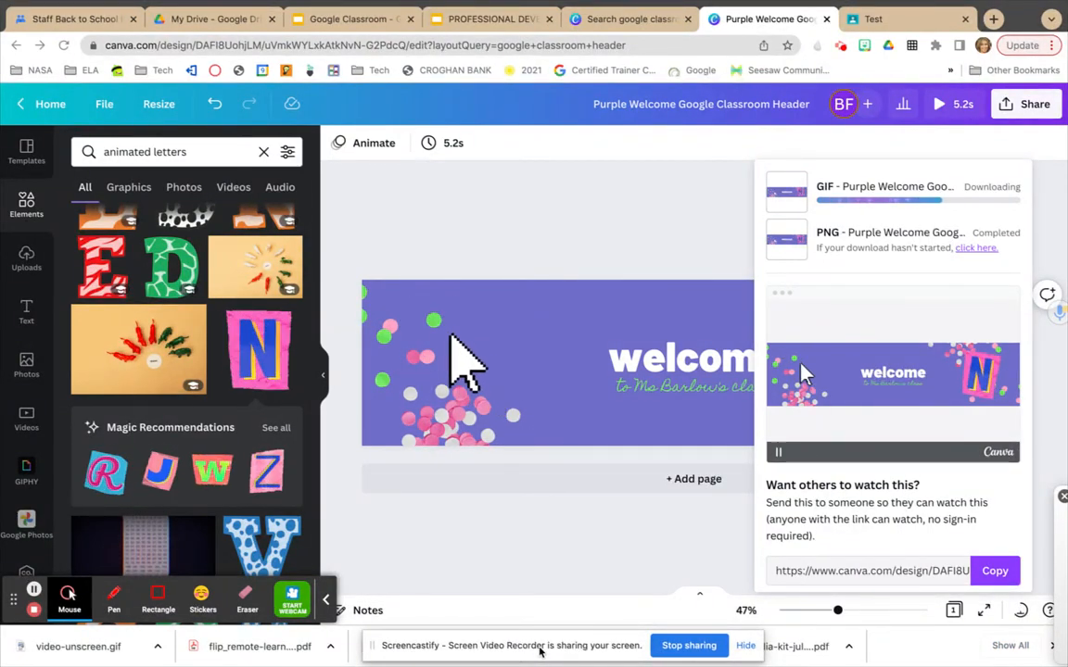
left_click(35, 591)
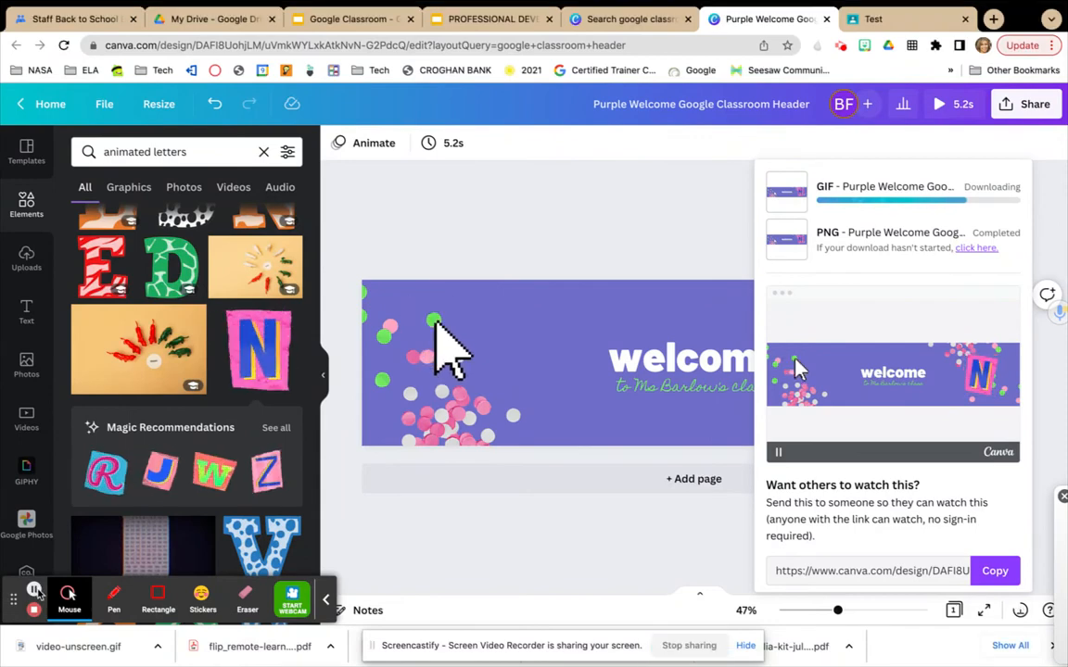
- Switch to the Test class in Google Classroom and upload Purple Welcome Google Classroom Header.gif as the stream header image
left_click(902, 21)
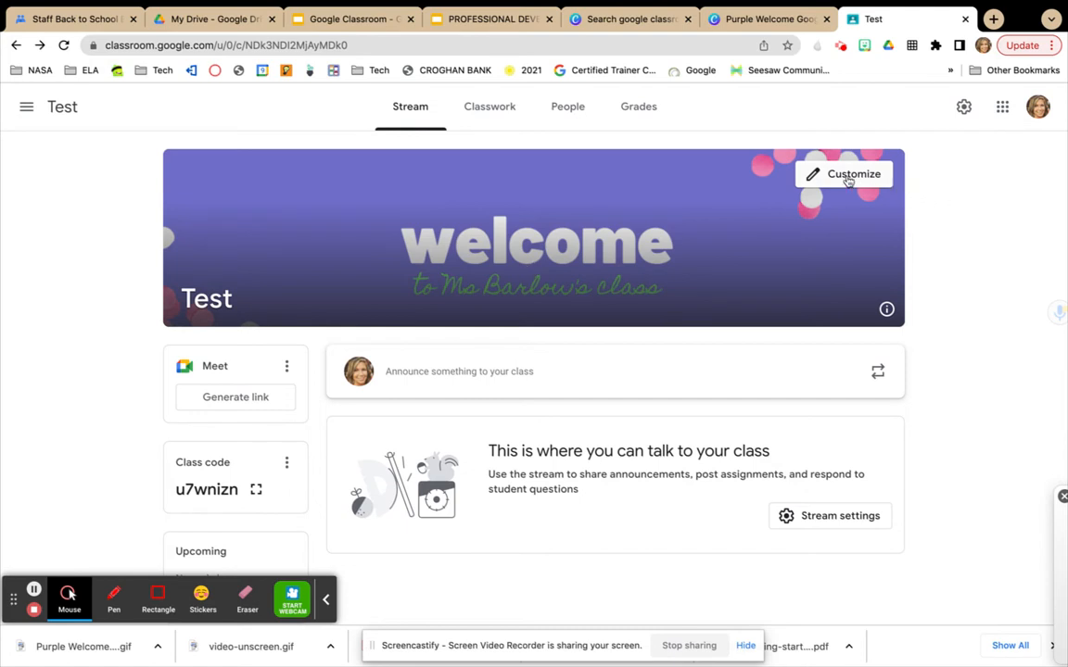
left_click(887, 312)
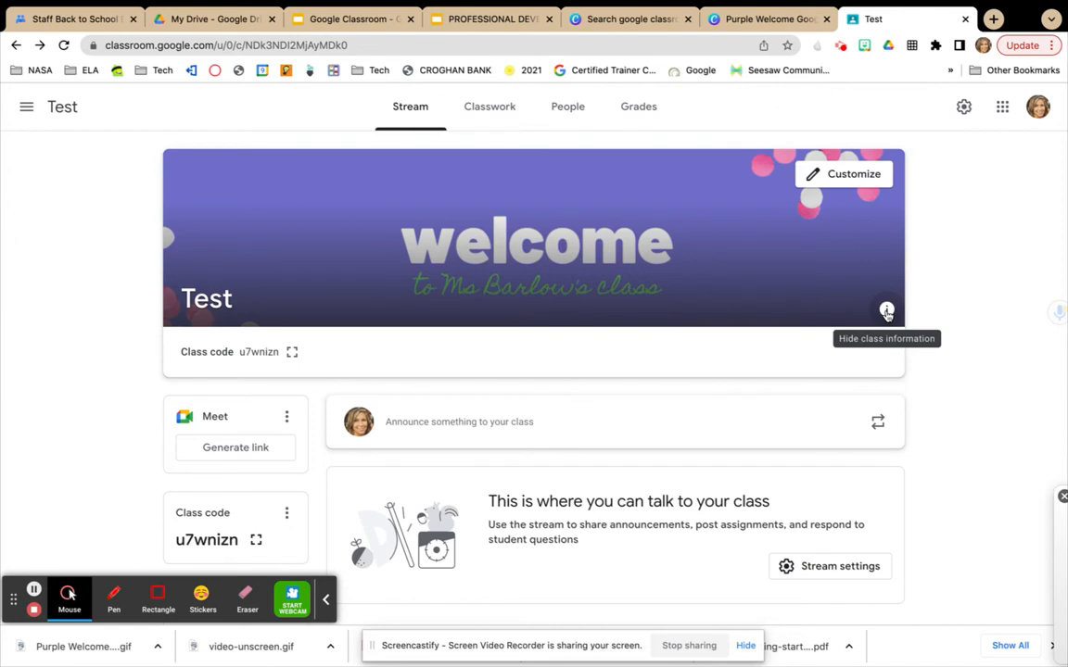
left_click(874, 176)
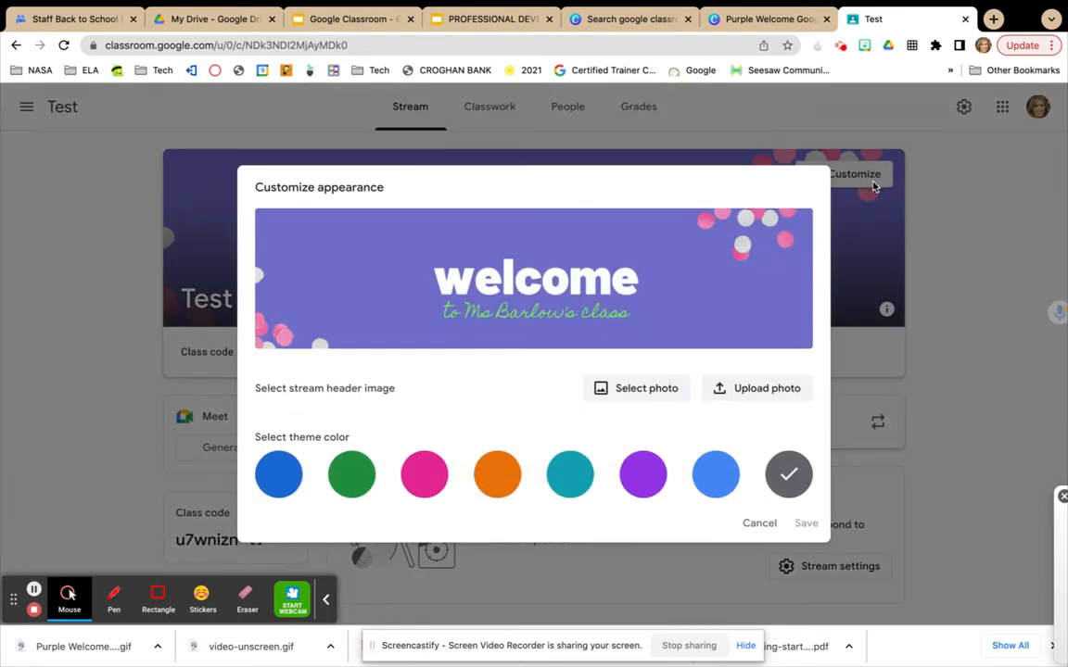
left_click(760, 390)
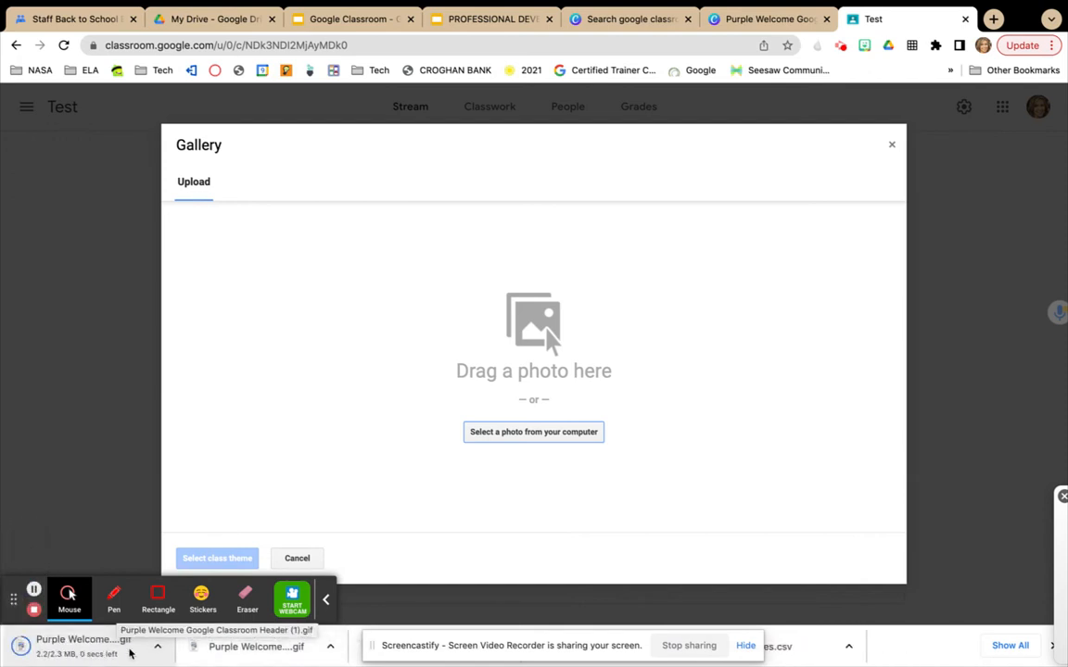
left_click_drag(258, 654, 439, 416)
left_click_drag(496, 380, 496, 380)
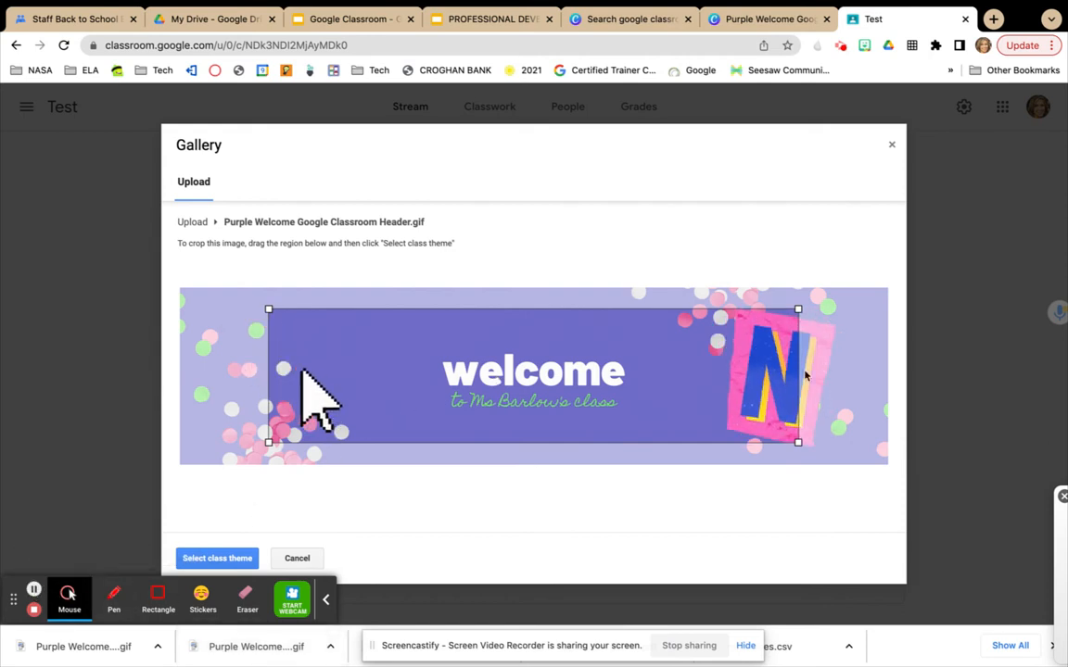
- Enlarge the crop region to include the mouse pointer and letter N, use it as the class theme and save the appearance
left_click(798, 310)
left_click_drag(798, 311, 841, 304)
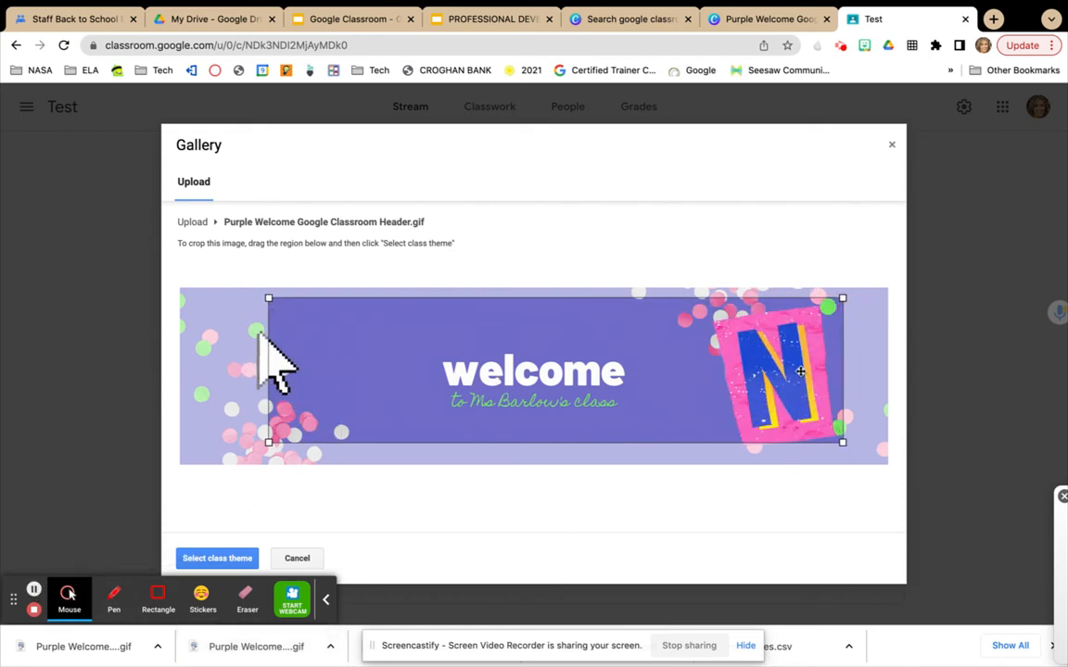
left_click_drag(269, 449, 219, 461)
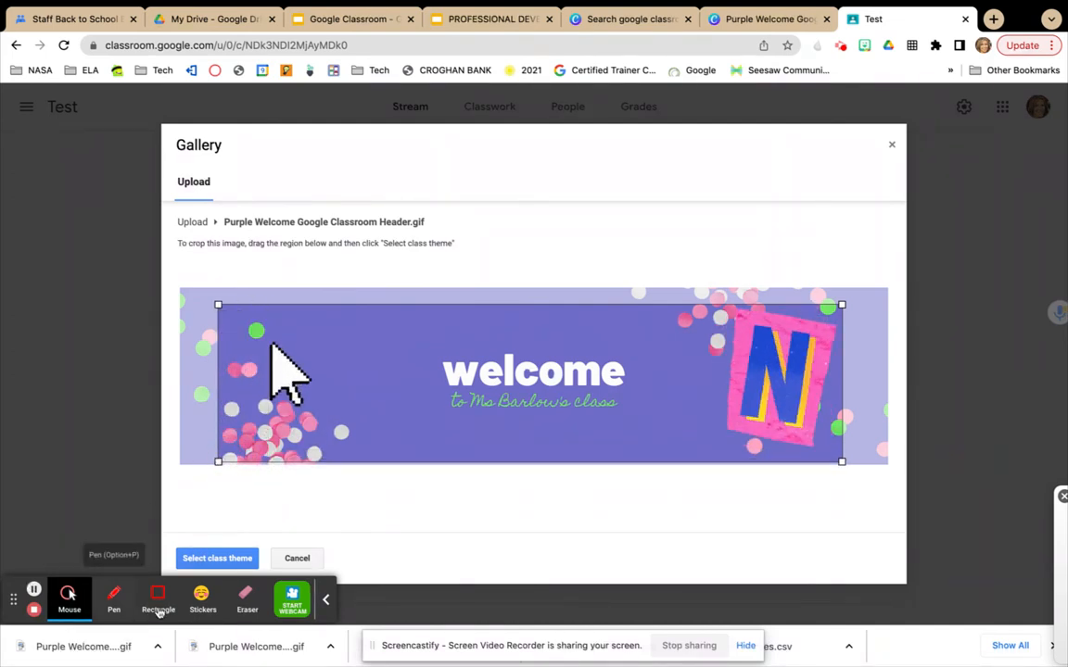
left_click(217, 558)
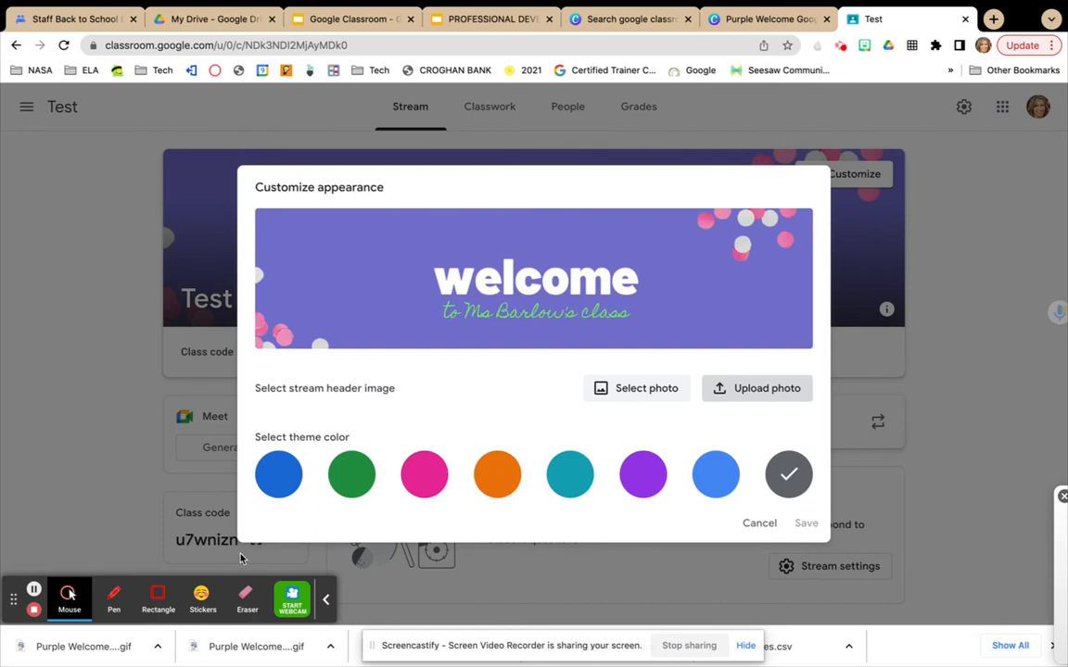
left_click(804, 526)
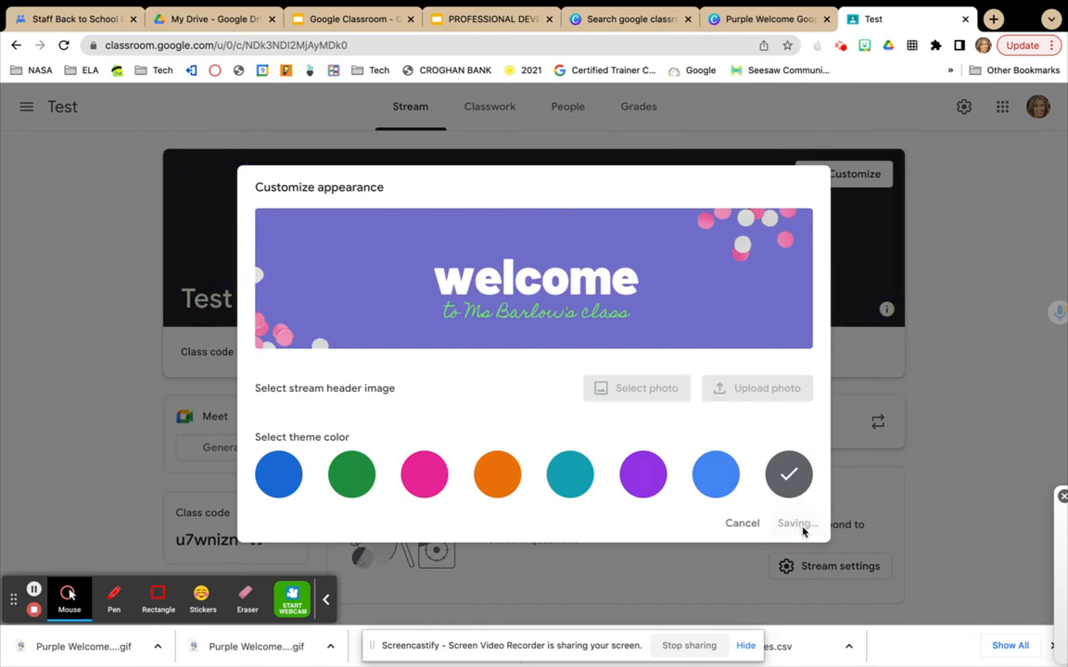